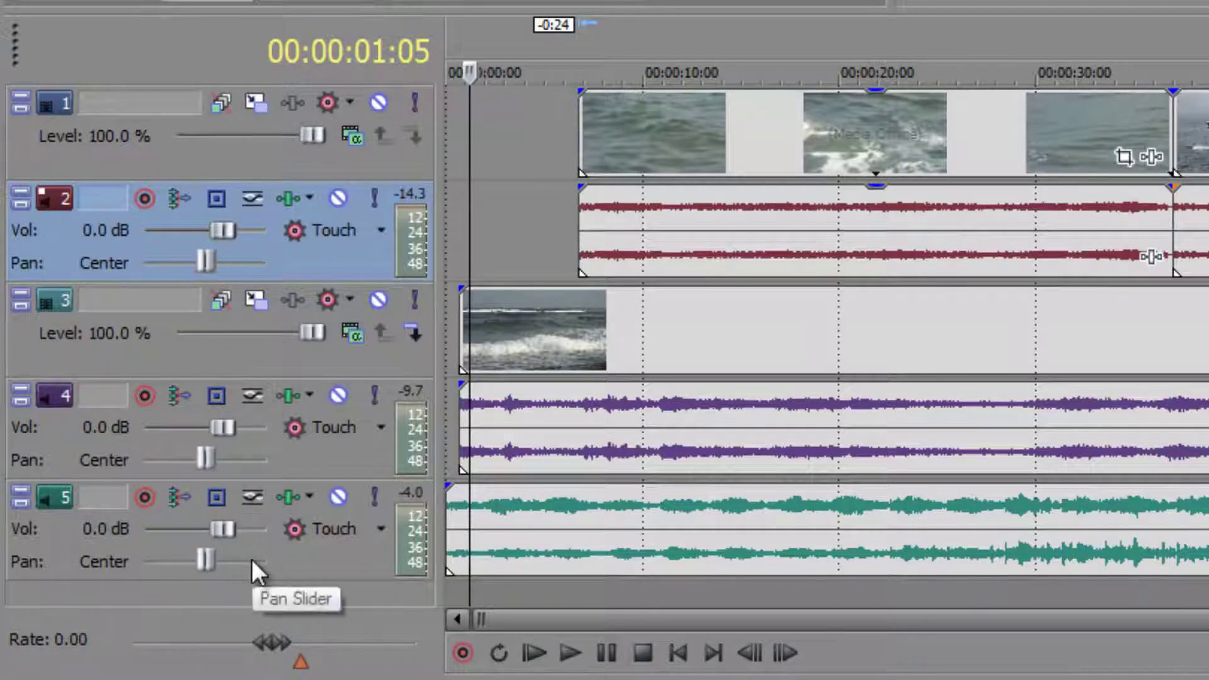
Select tracks 3 through 5 and delete them with Delete Track
key(Up)
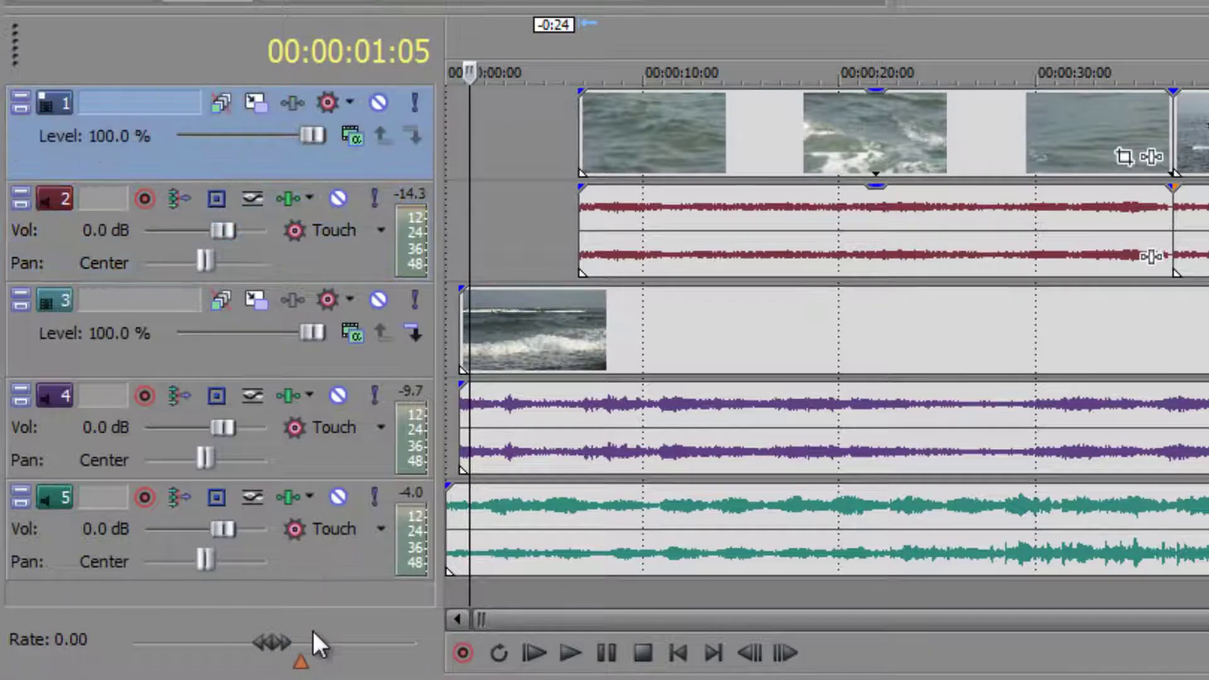
click(300, 566)
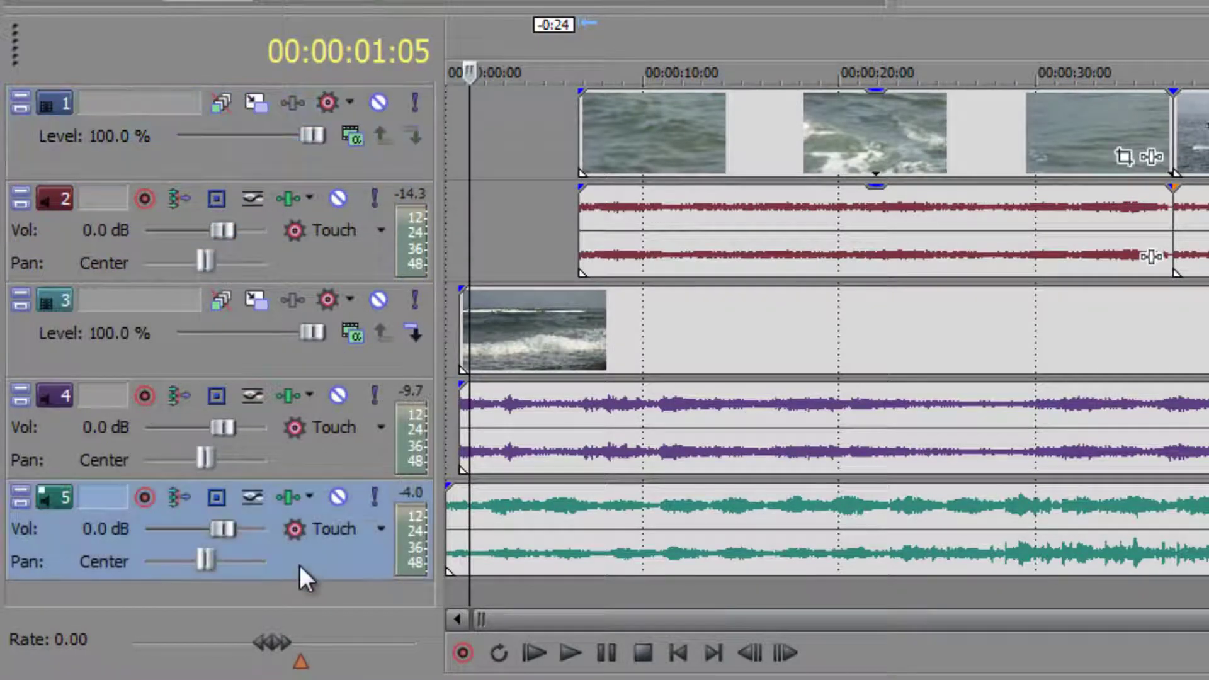
shift+click(226, 349)
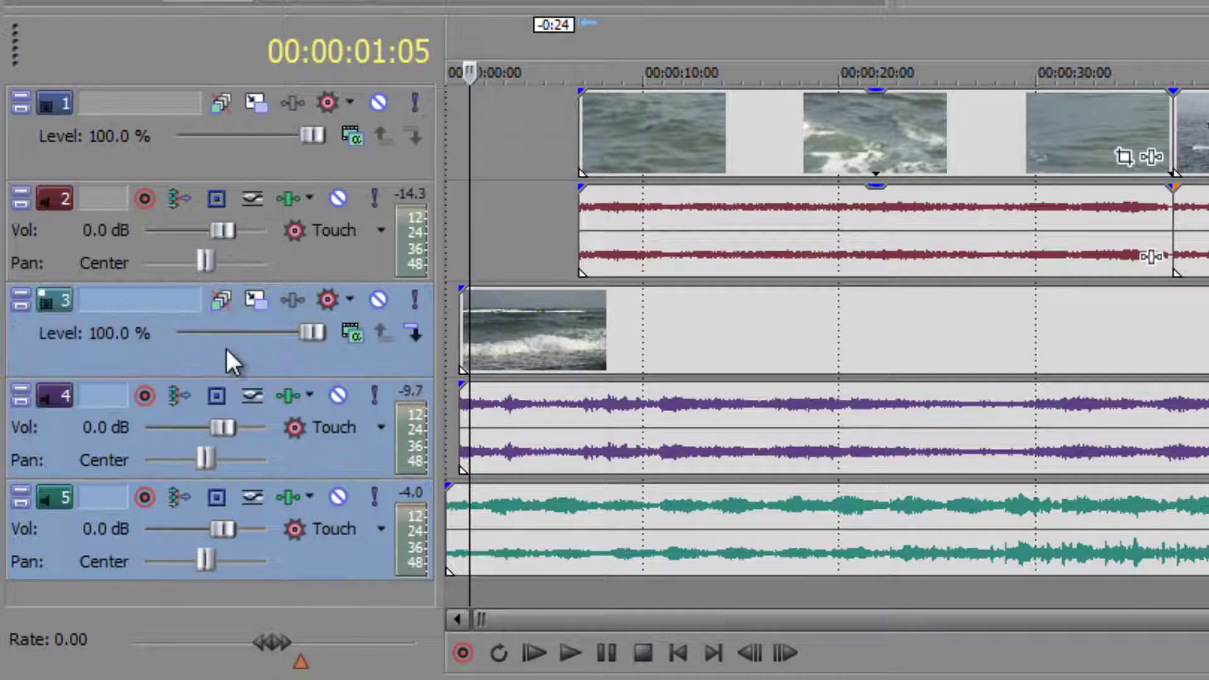
right_click(225, 348)
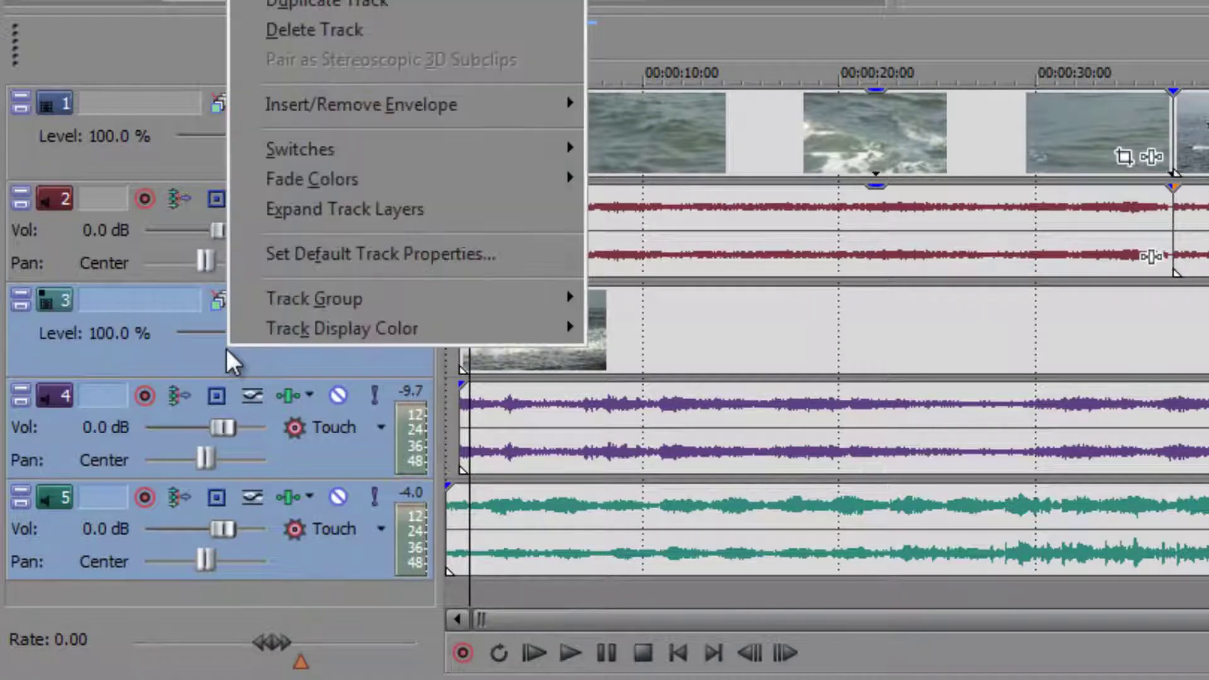
click(338, 30)
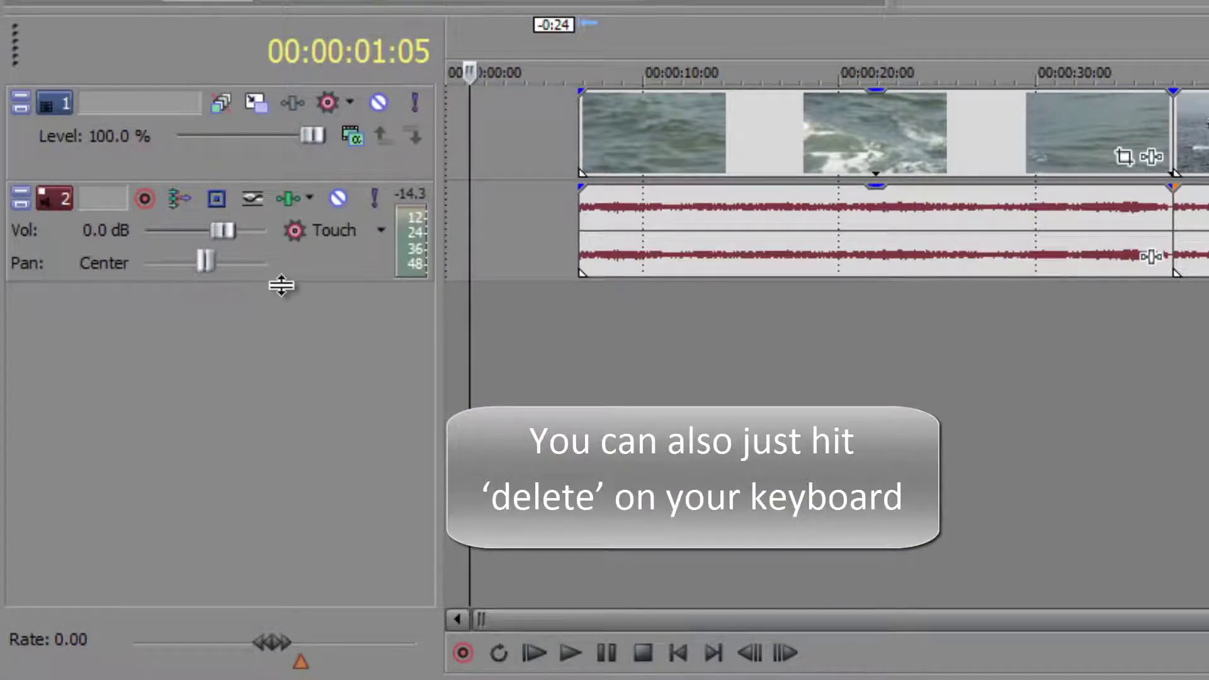
Resize the video and audio track heights, leaving the audio track shorter again
drag(278, 292, 259, 328)
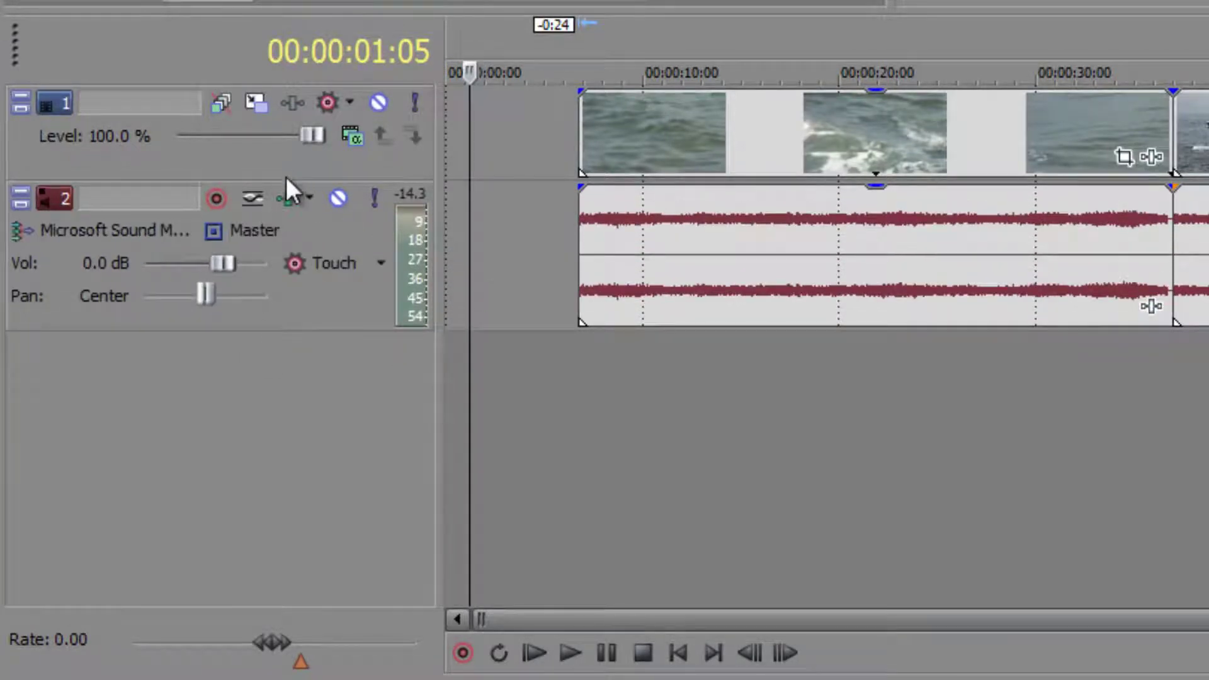
mouse_move(285, 183)
mouse_down()
mouse_move(292, 350)
mouse_move(292, 182)
mouse_up()
drag(286, 337, 287, 311)
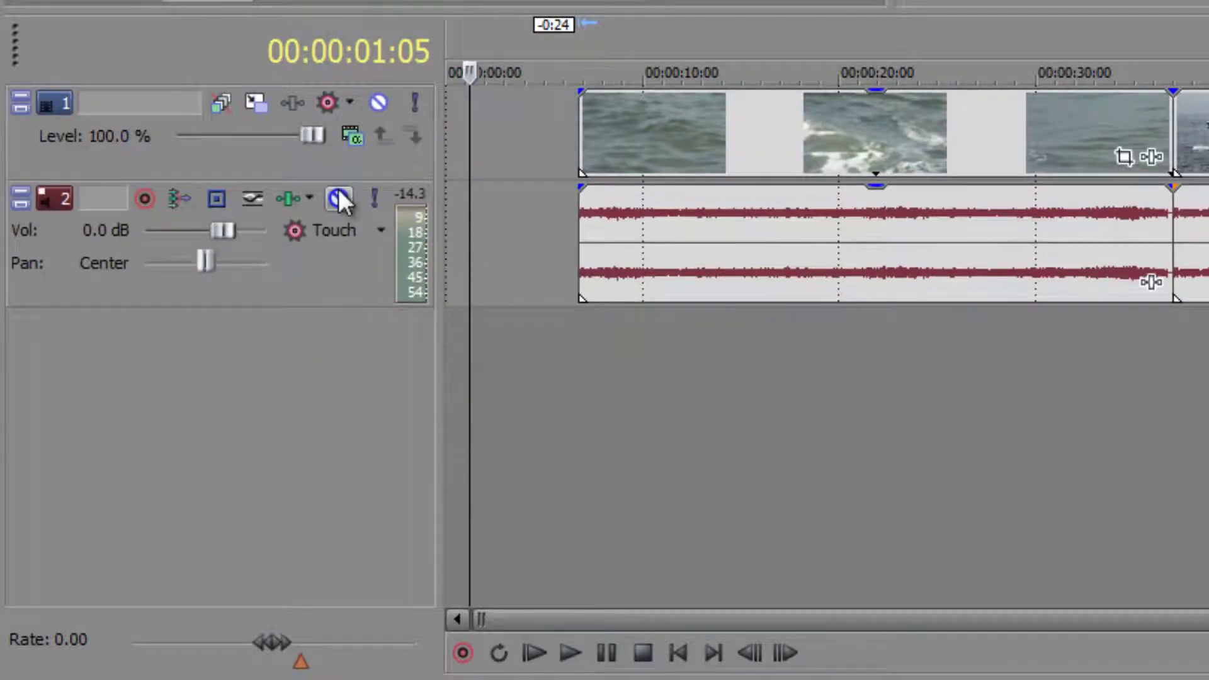
Change the first video track's name field to 'Titles'
click(99, 101)
click(100, 102)
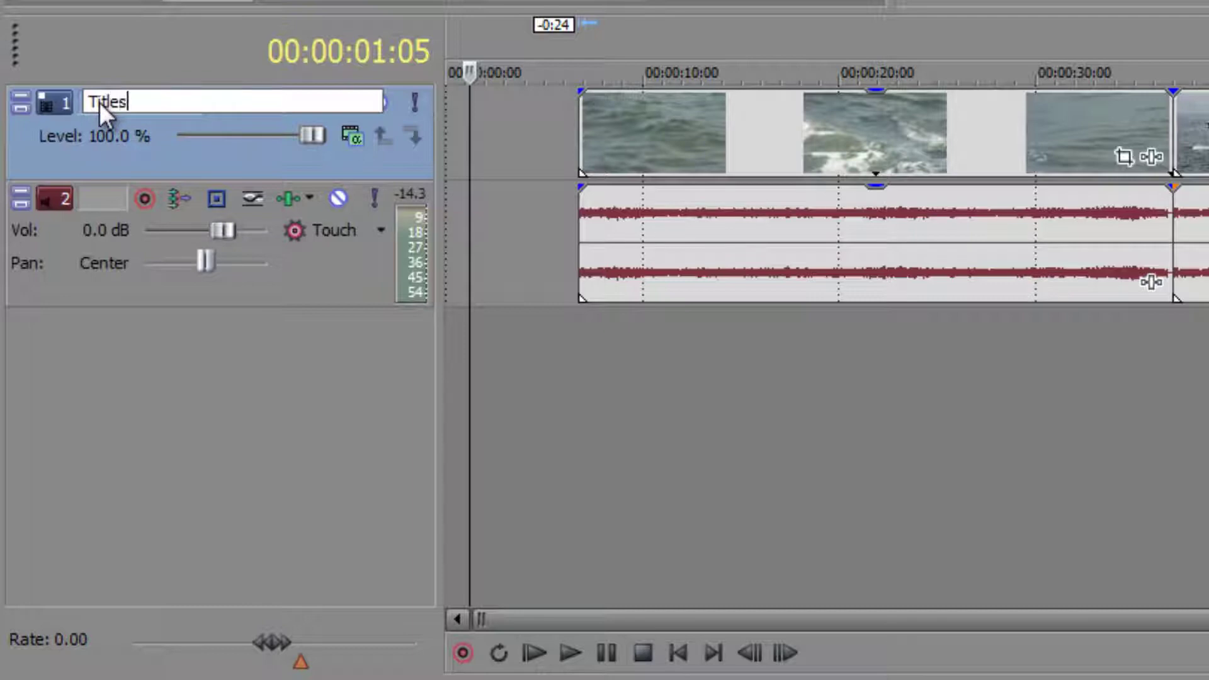
key(Return)
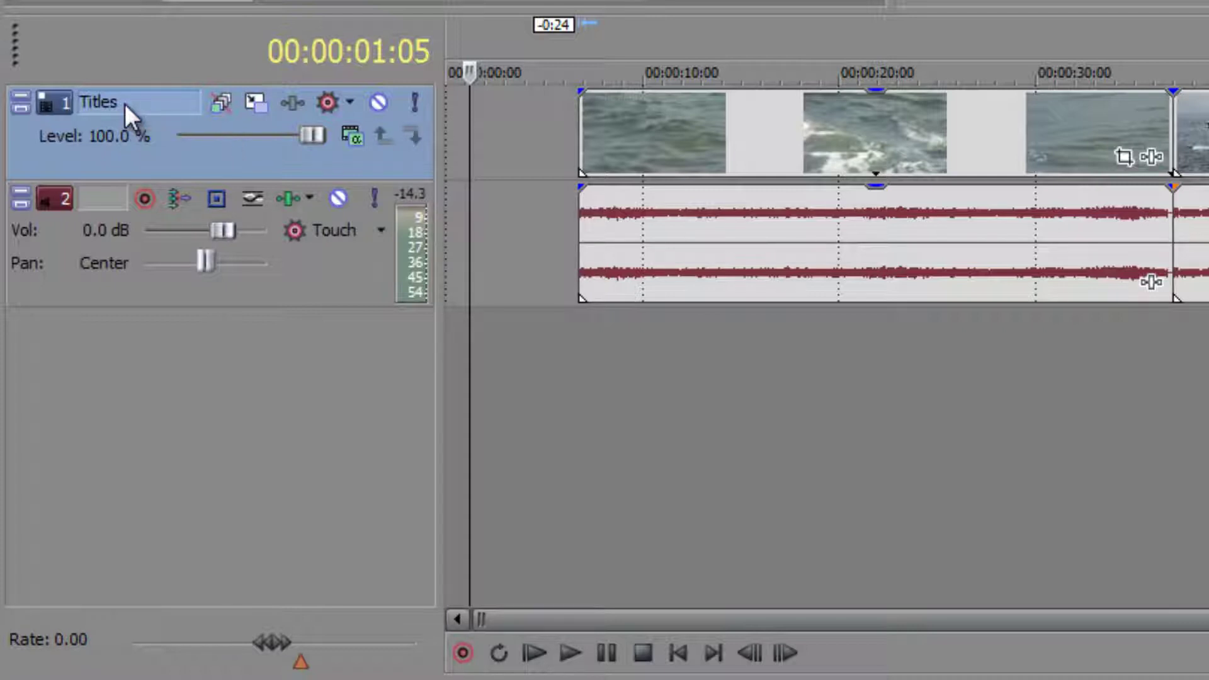
click(23, 113)
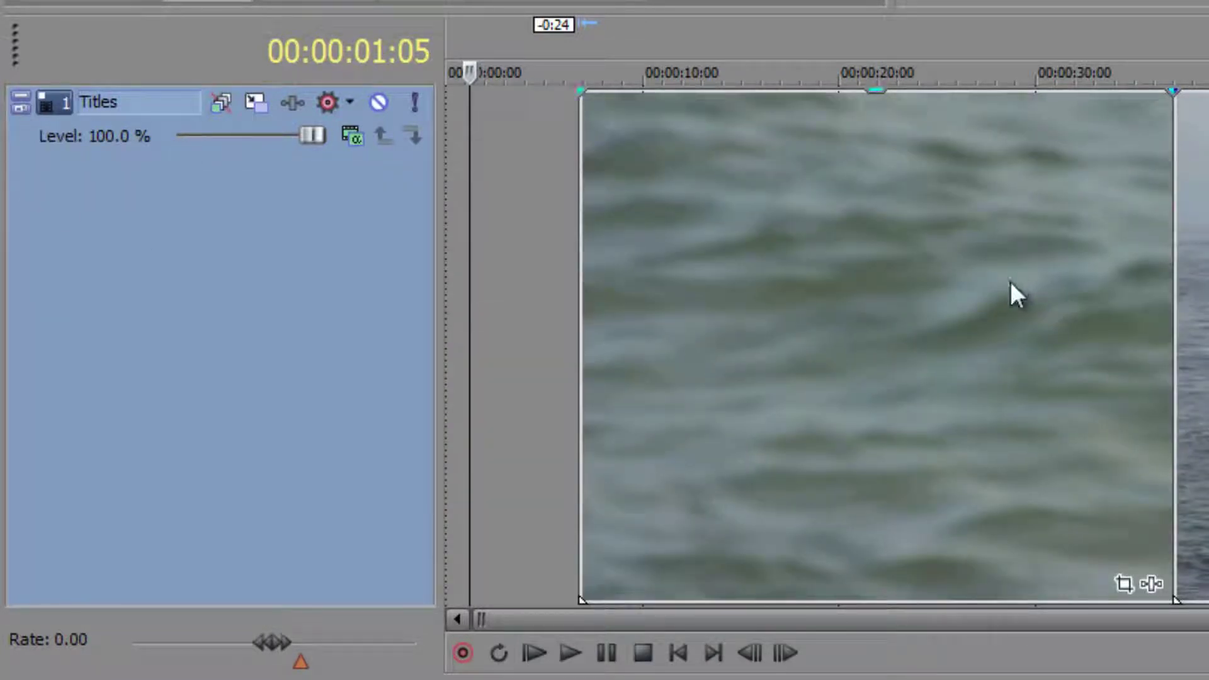
click(16, 107)
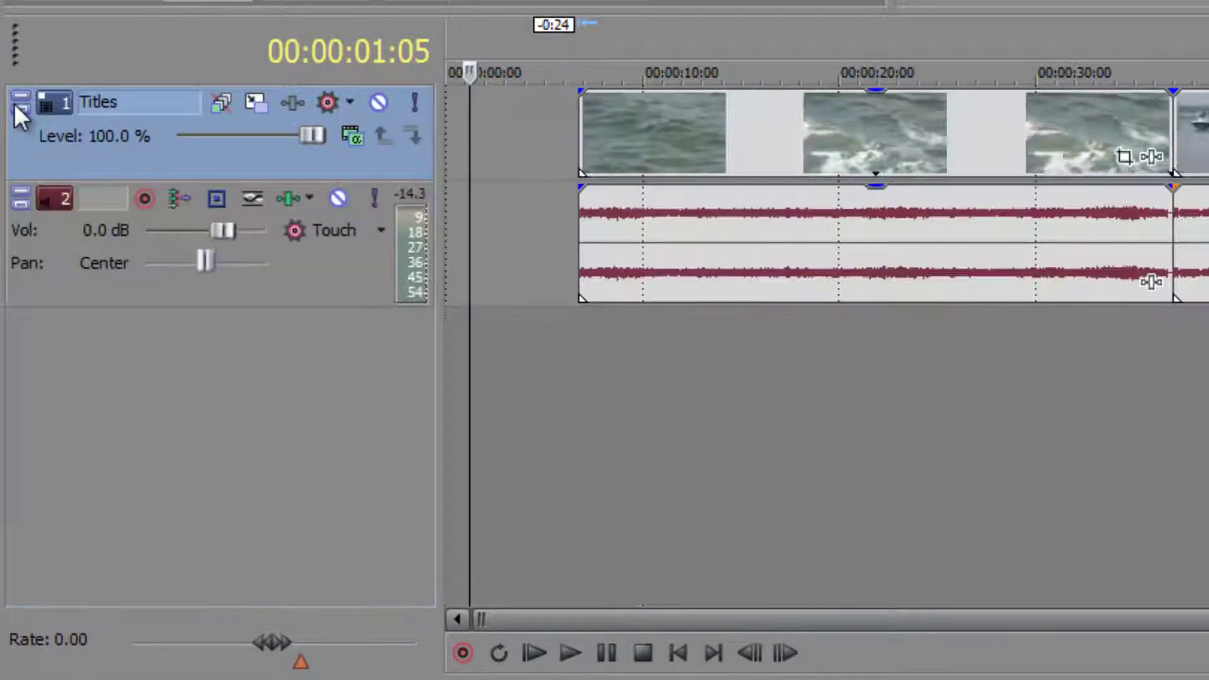
click(17, 99)
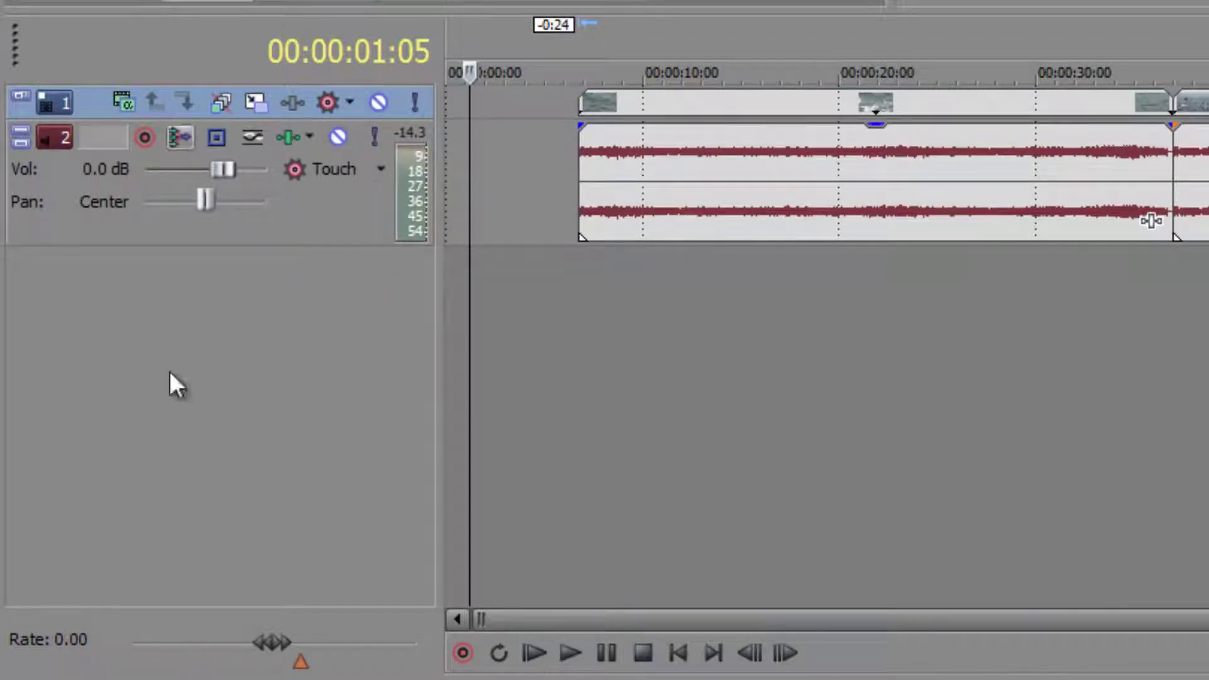
click(24, 96)
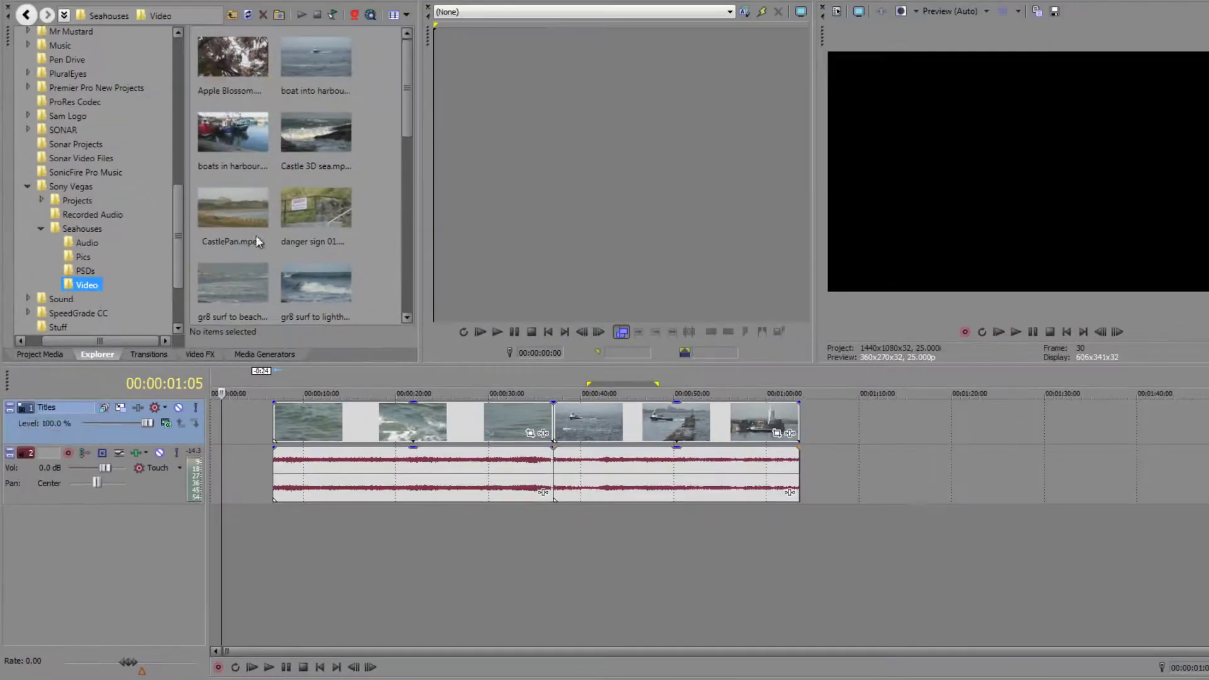
Place boats in harbour.mpeg from the Video bin at the timeline start and trim it much shorter
click(278, 236)
click(52, 354)
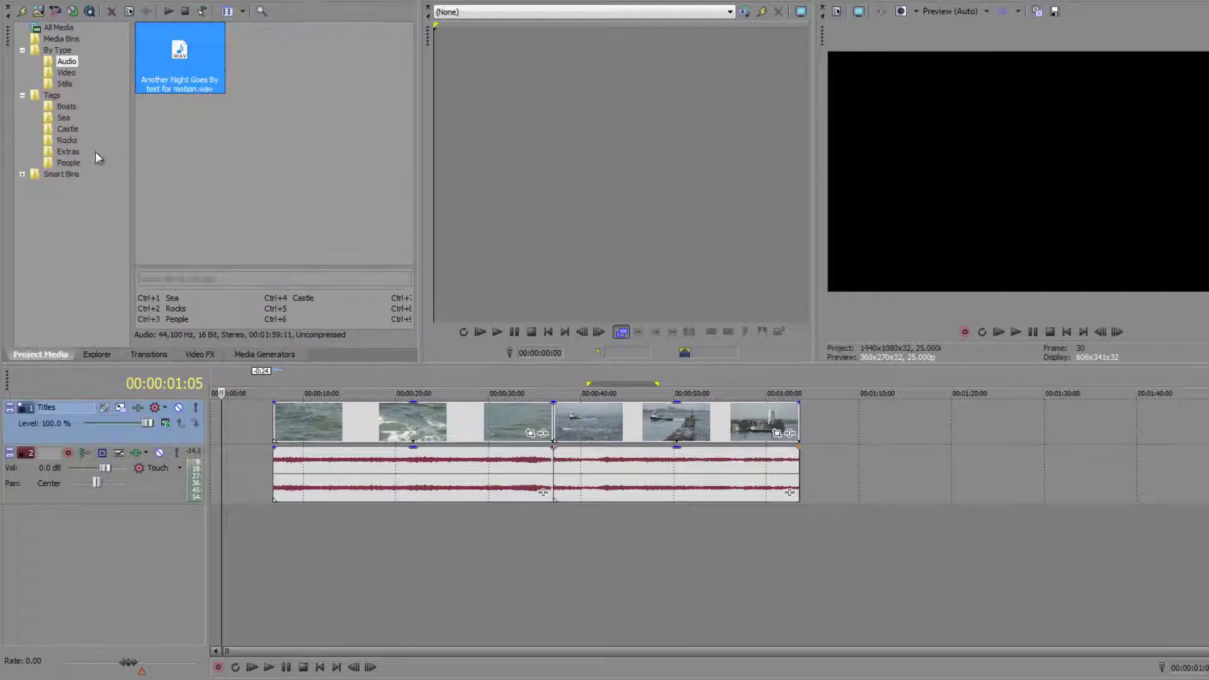
click(65, 72)
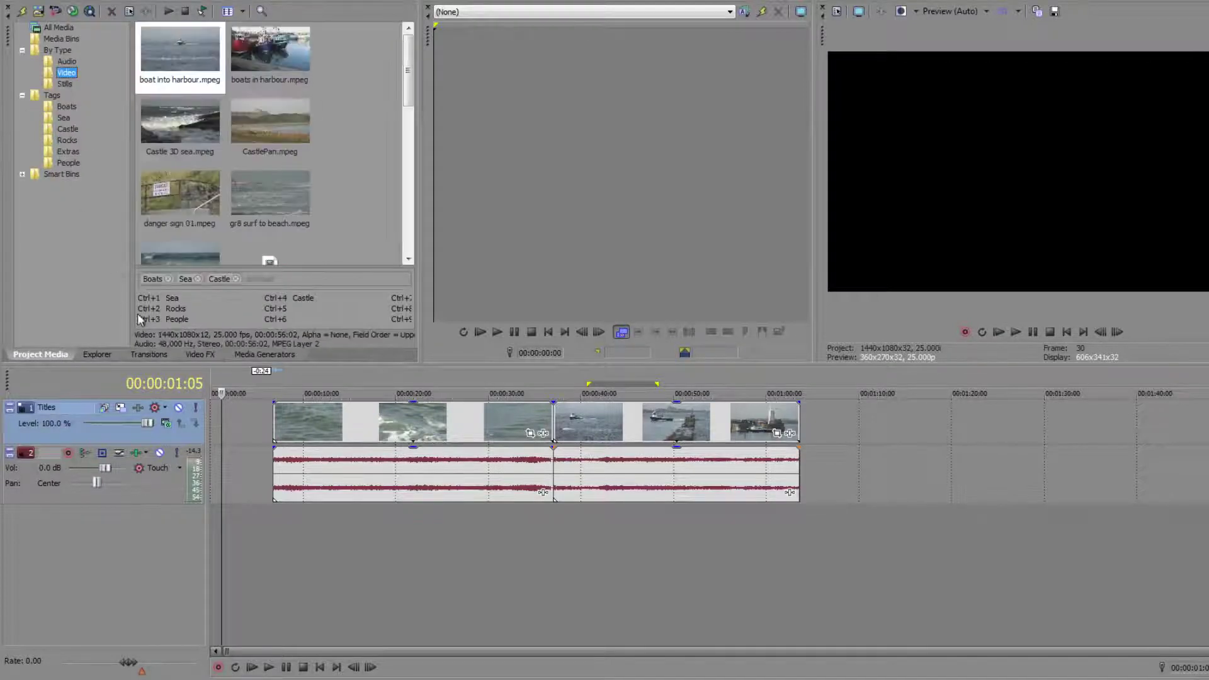
click(275, 55)
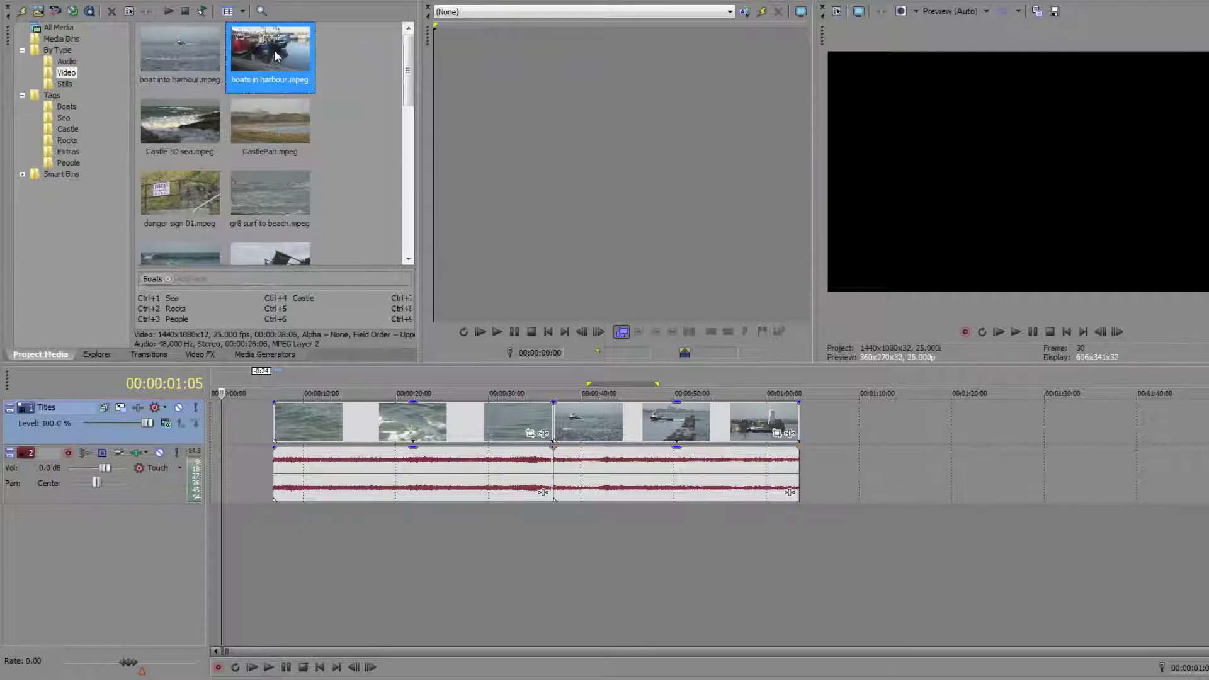
drag(276, 56, 250, 416)
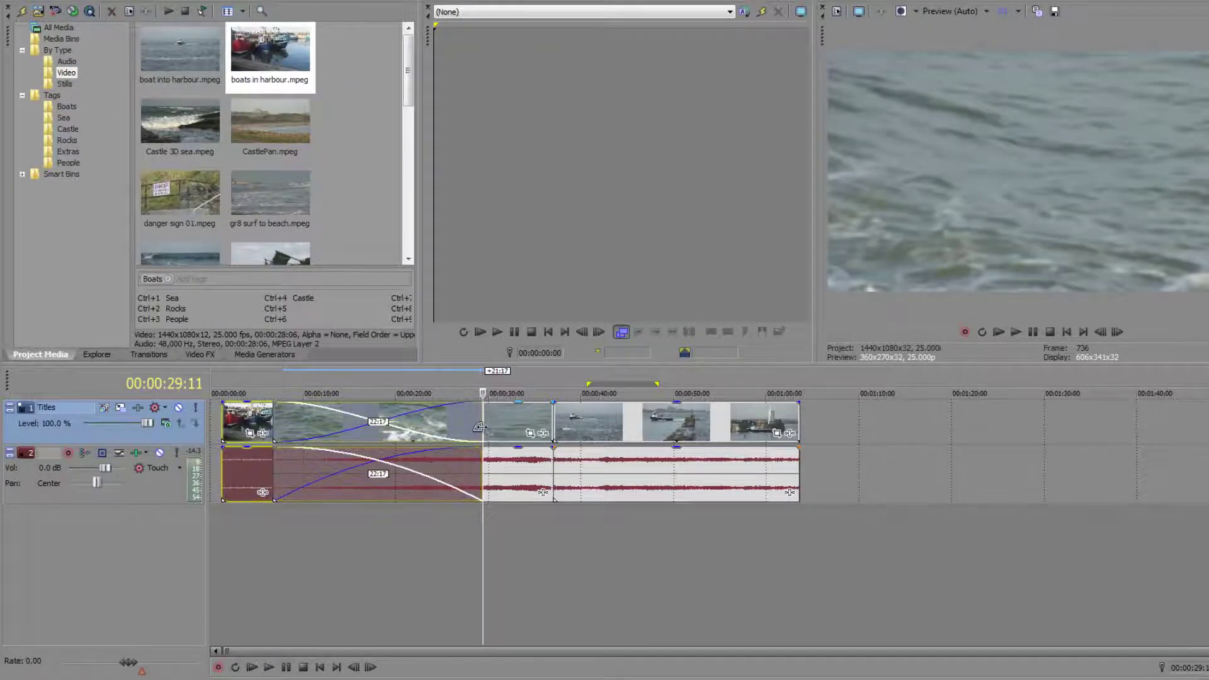
click(480, 428)
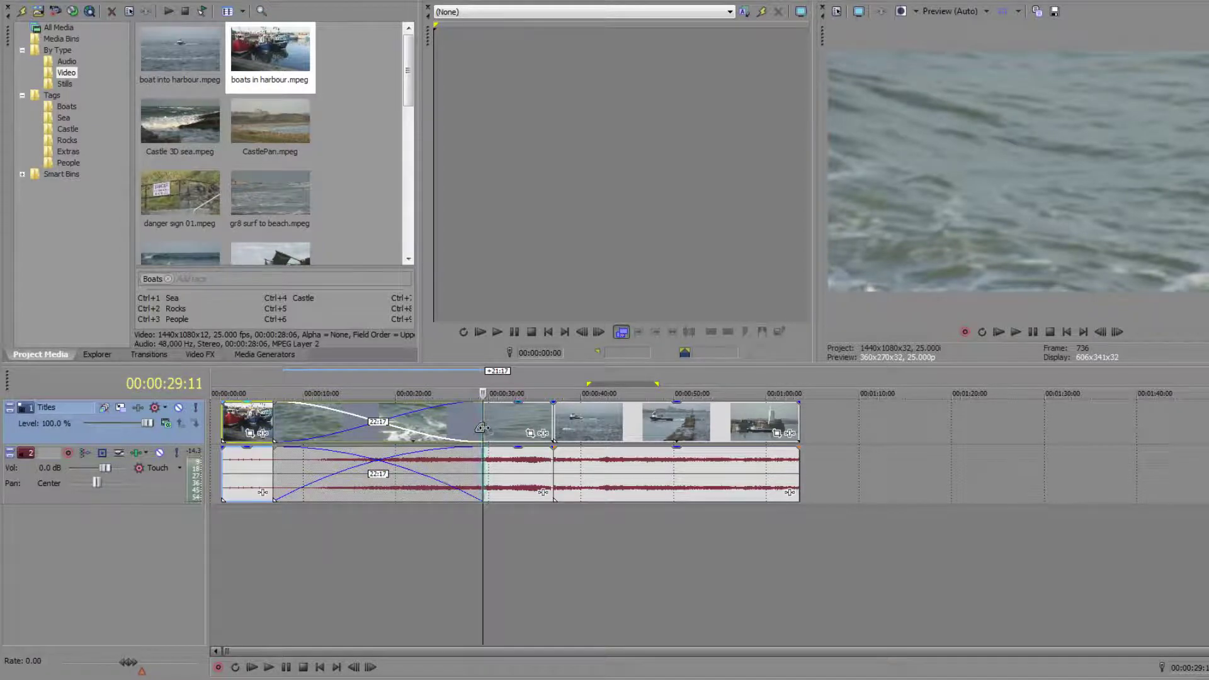
drag(480, 428, 272, 430)
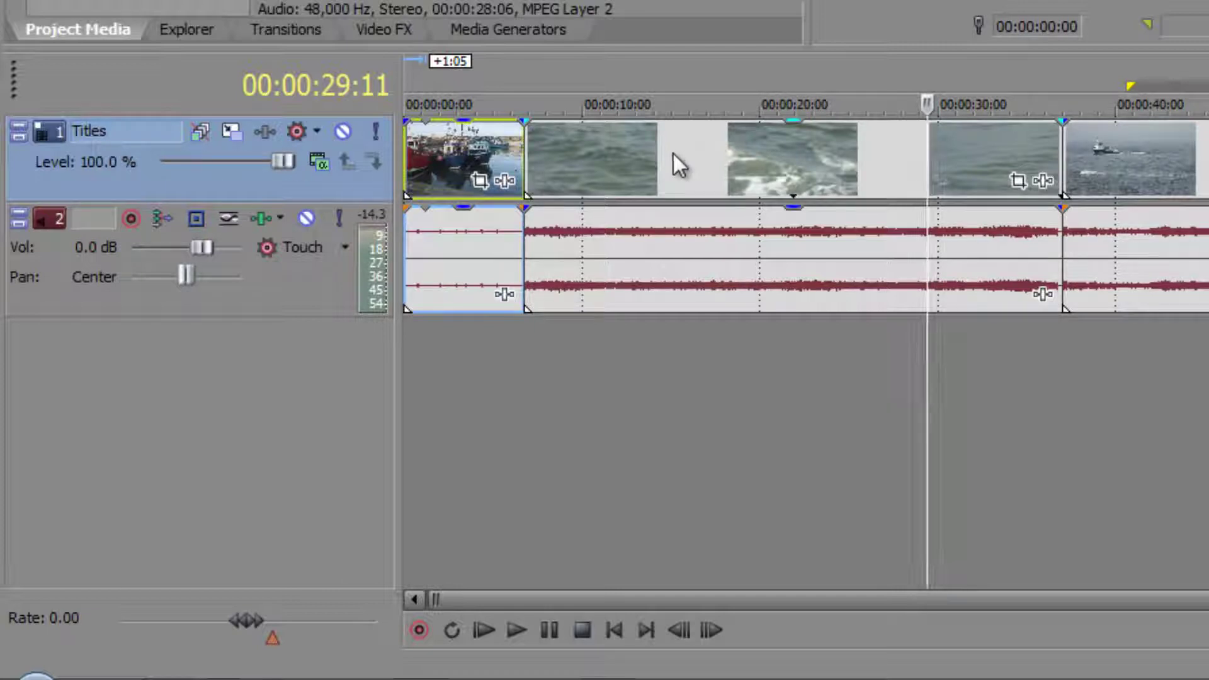
mouse_move(798, 124)
mouse_down()
mouse_move(798, 158)
mouse_move(798, 124)
mouse_up()
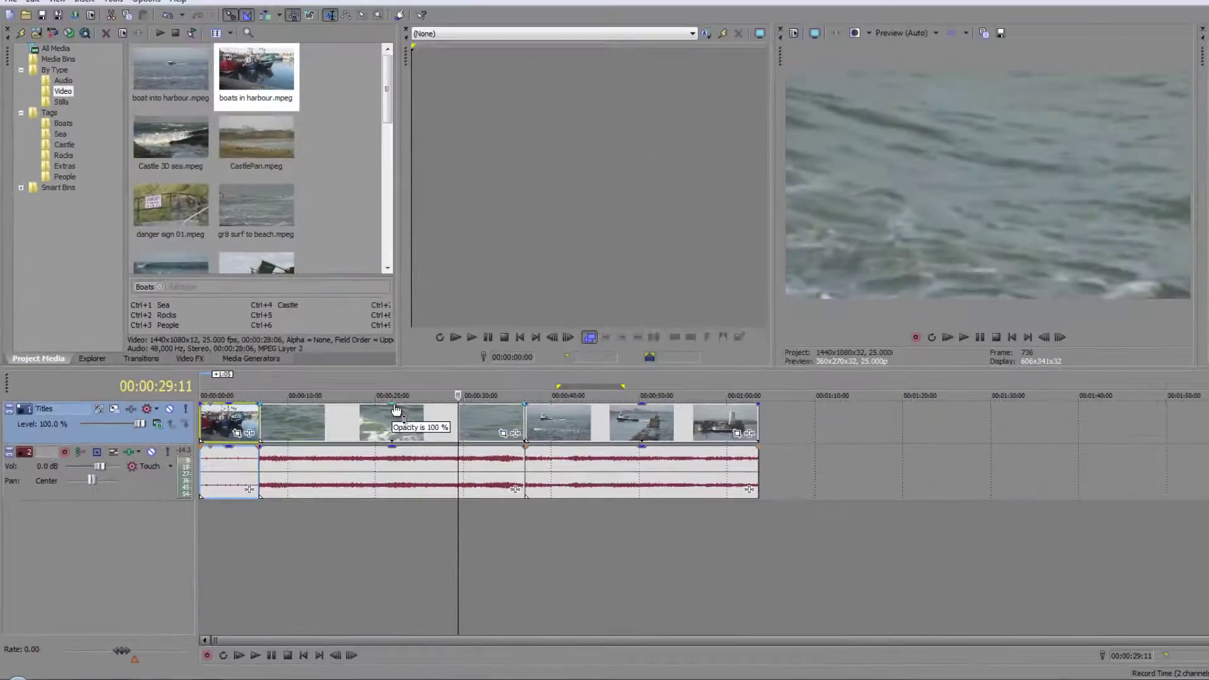
mouse_move(396, 410)
mouse_down()
mouse_move(396, 434)
mouse_move(396, 410)
mouse_up()
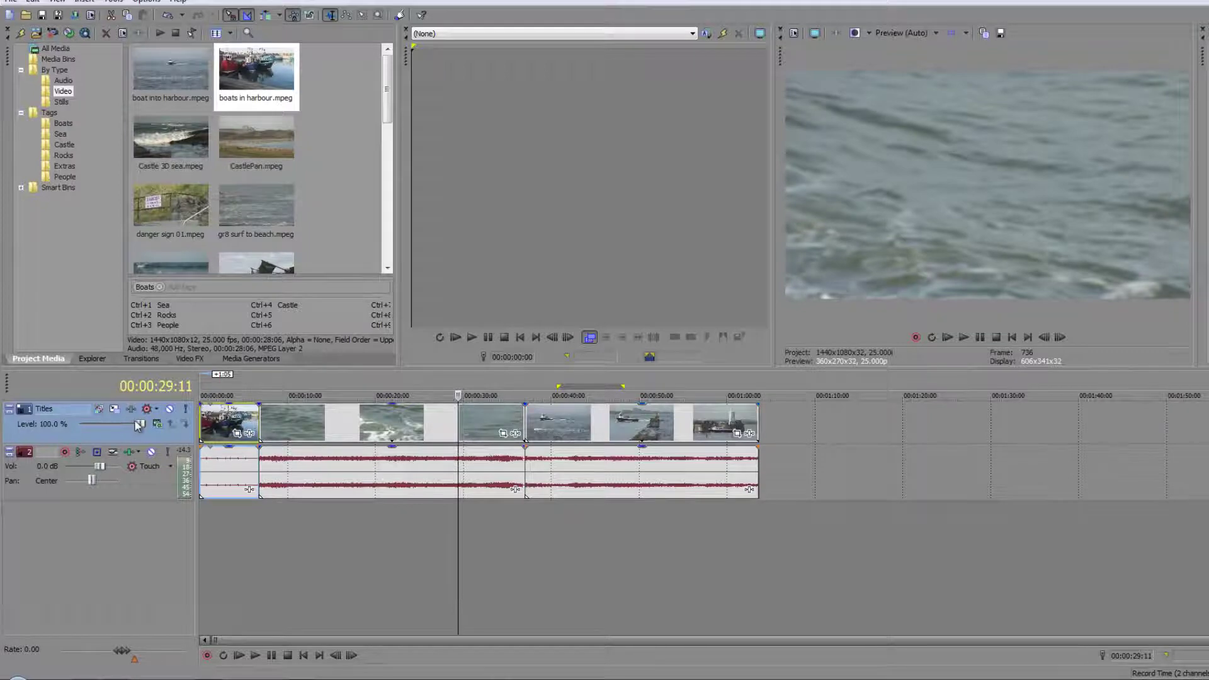
mouse_move(138, 424)
mouse_down()
mouse_move(30, 437)
mouse_move(154, 435)
mouse_up()
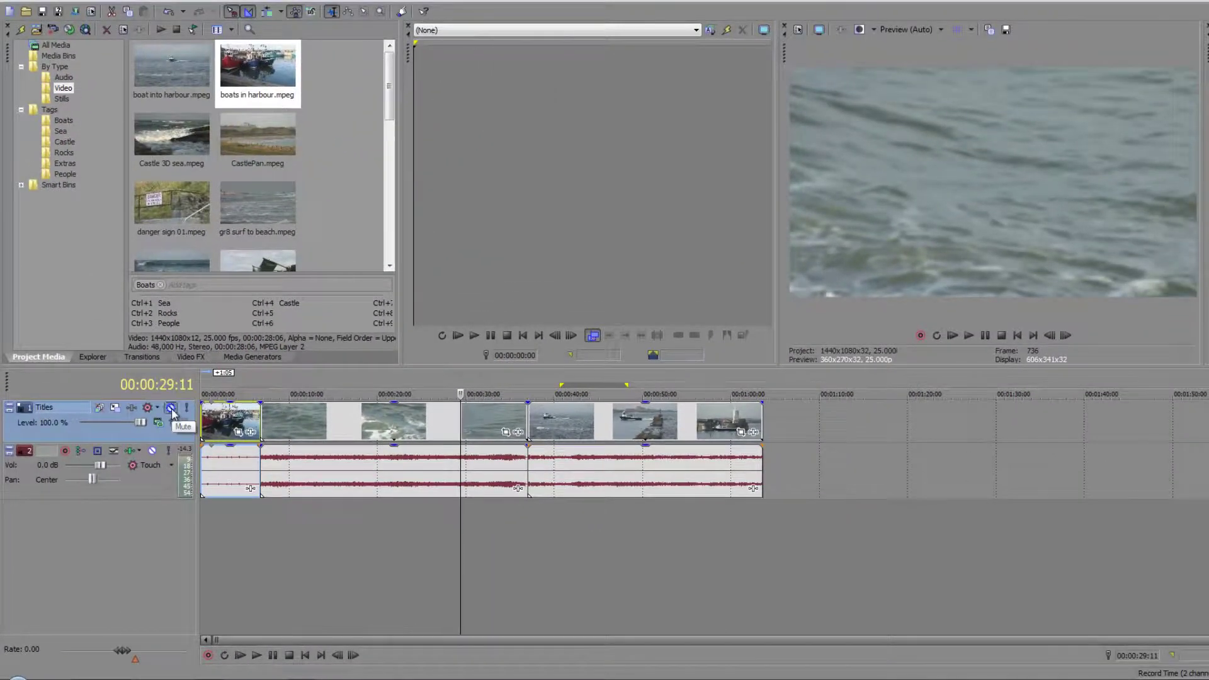
click(171, 408)
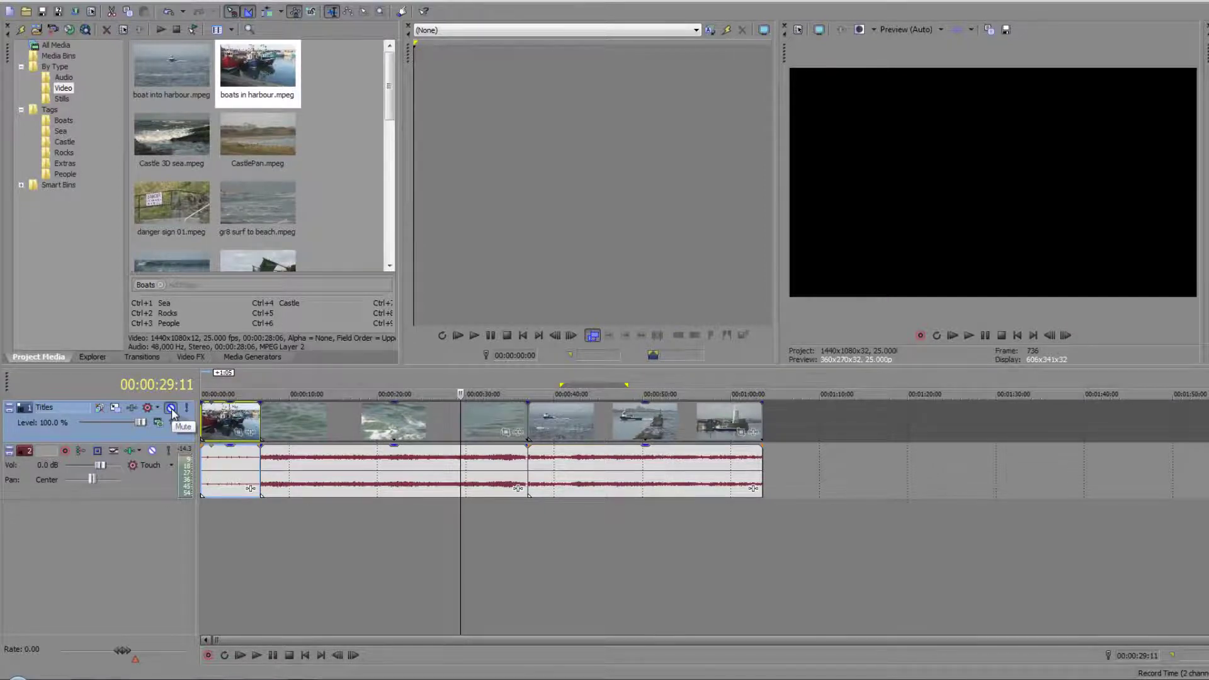
click(170, 409)
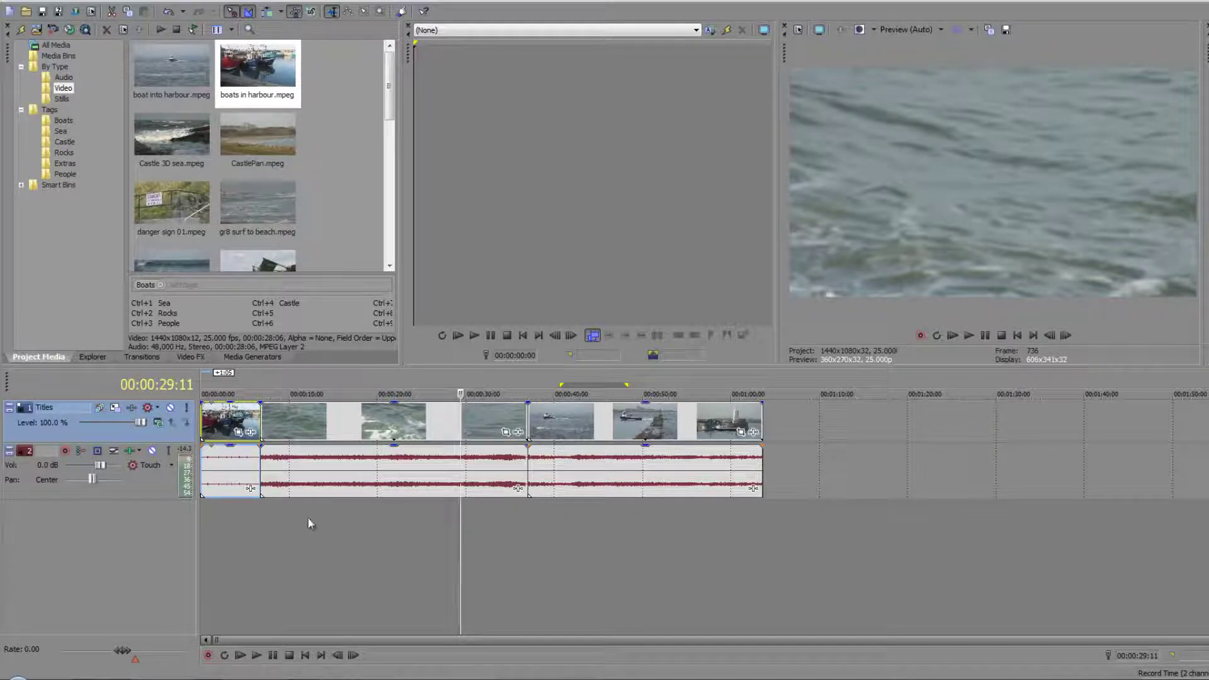
drag(272, 204, 290, 519)
Lower the Titles clip opacity to 50 %, solo the Titles track, then raise opacity slightly
drag(397, 406, 397, 431)
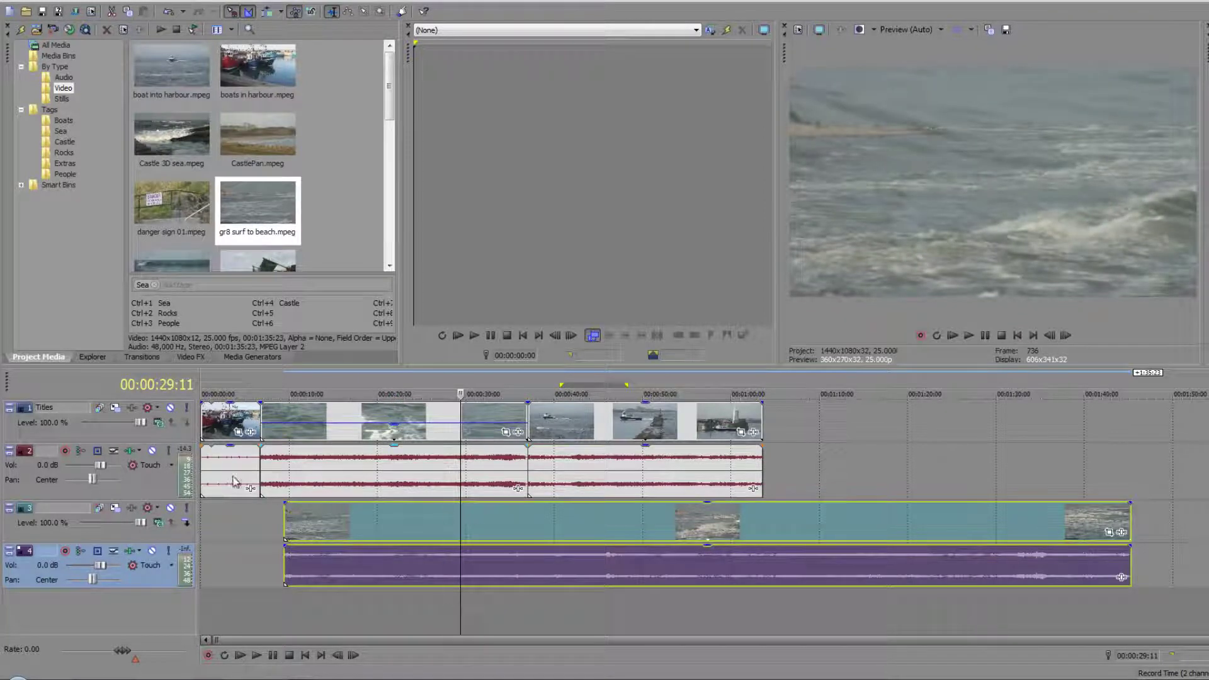
click(186, 409)
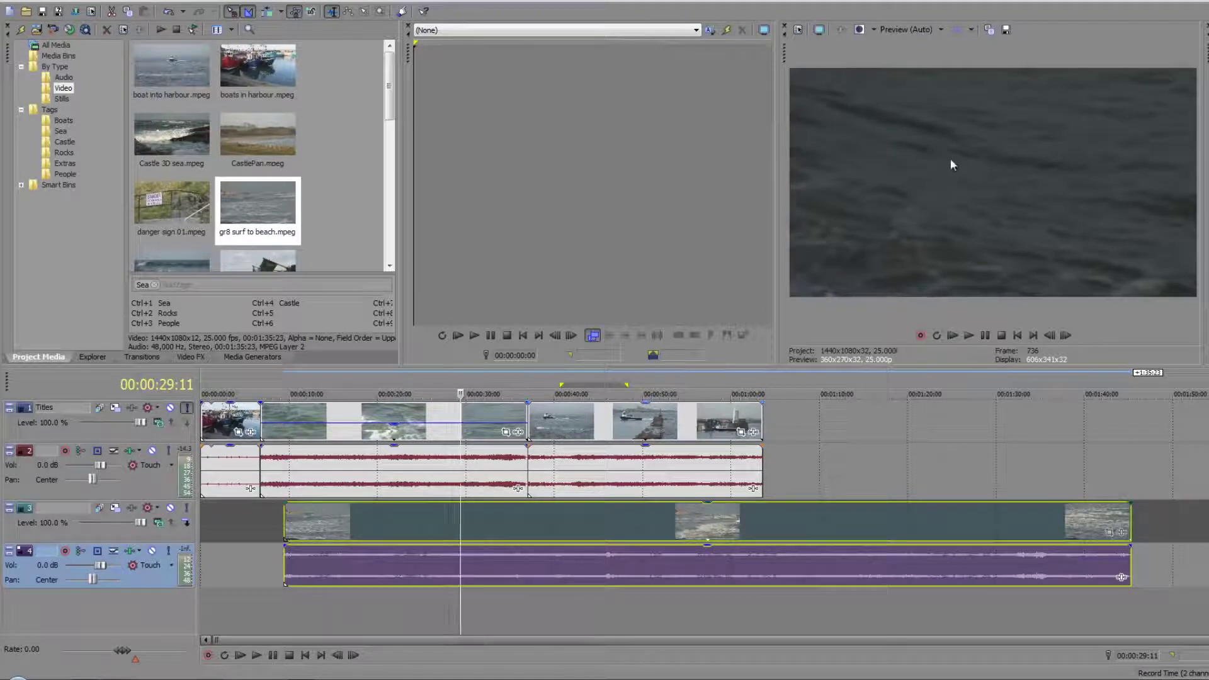
mouse_move(398, 428)
drag(399, 428, 399, 417)
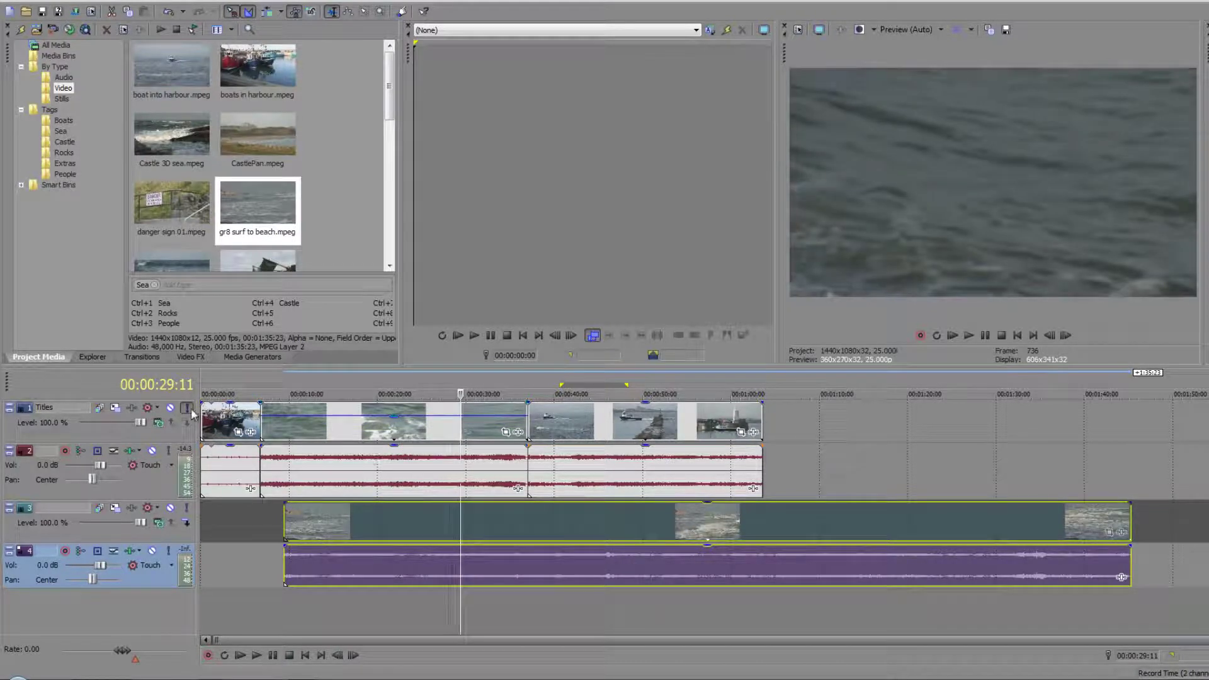
Add track 3 to the solo, then remove it and turn soloing off entirely
click(188, 509)
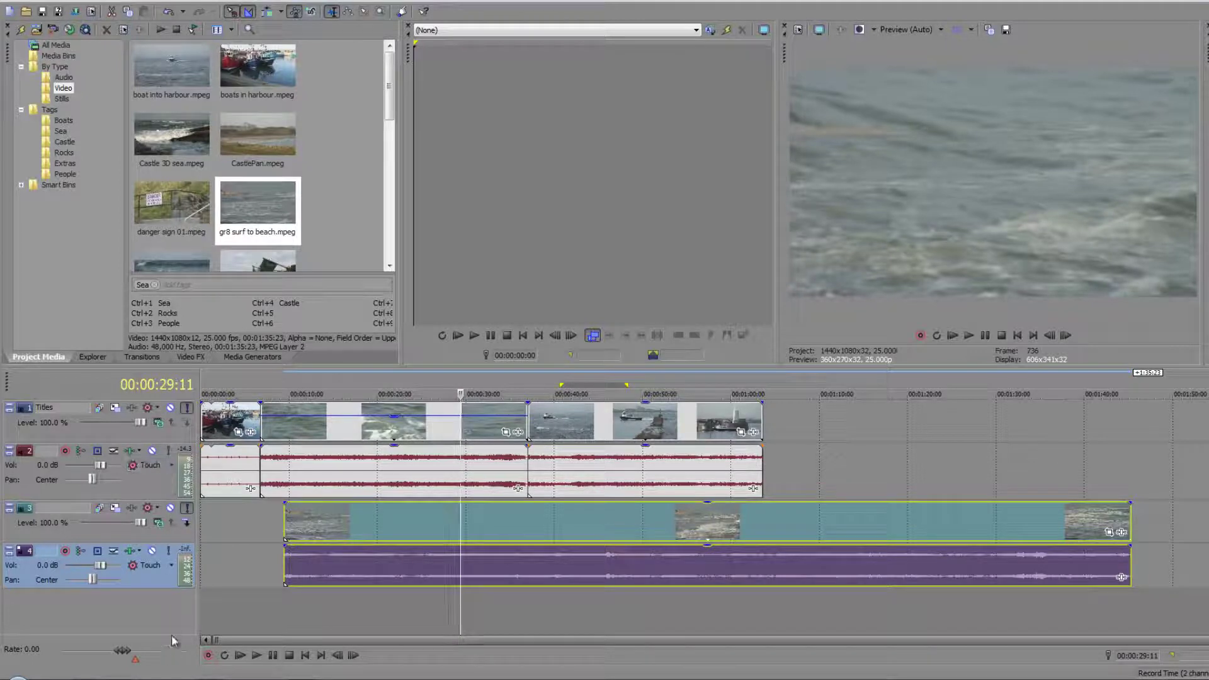
click(188, 509)
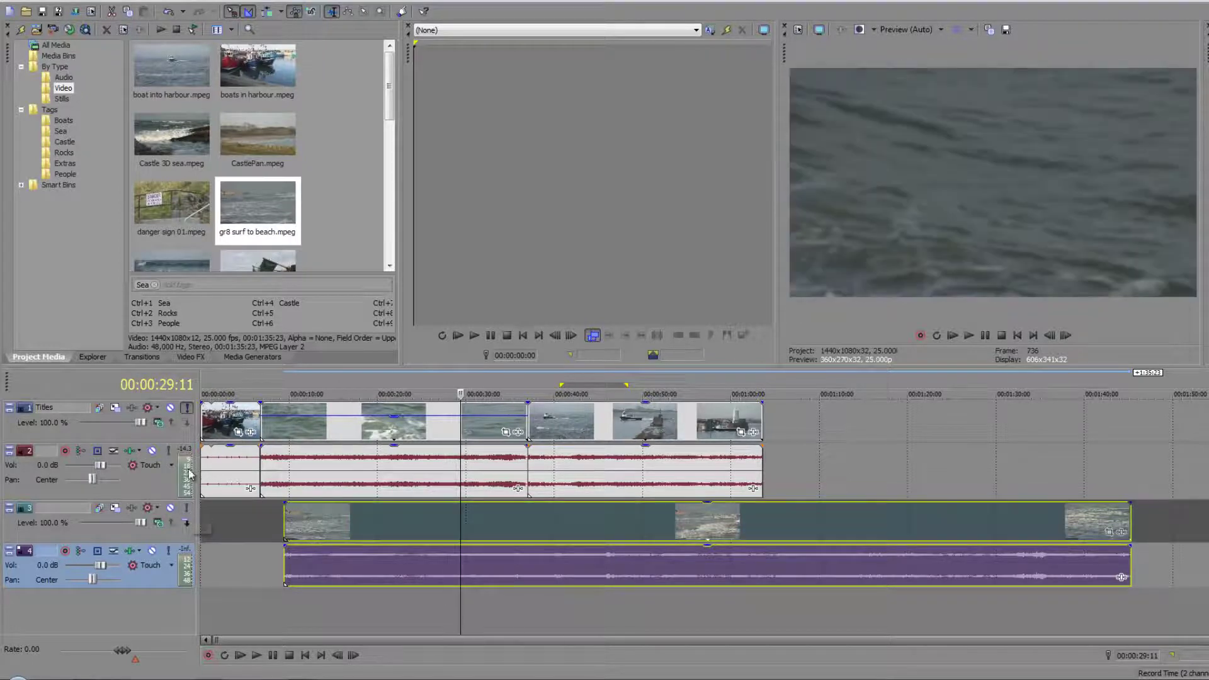
click(188, 408)
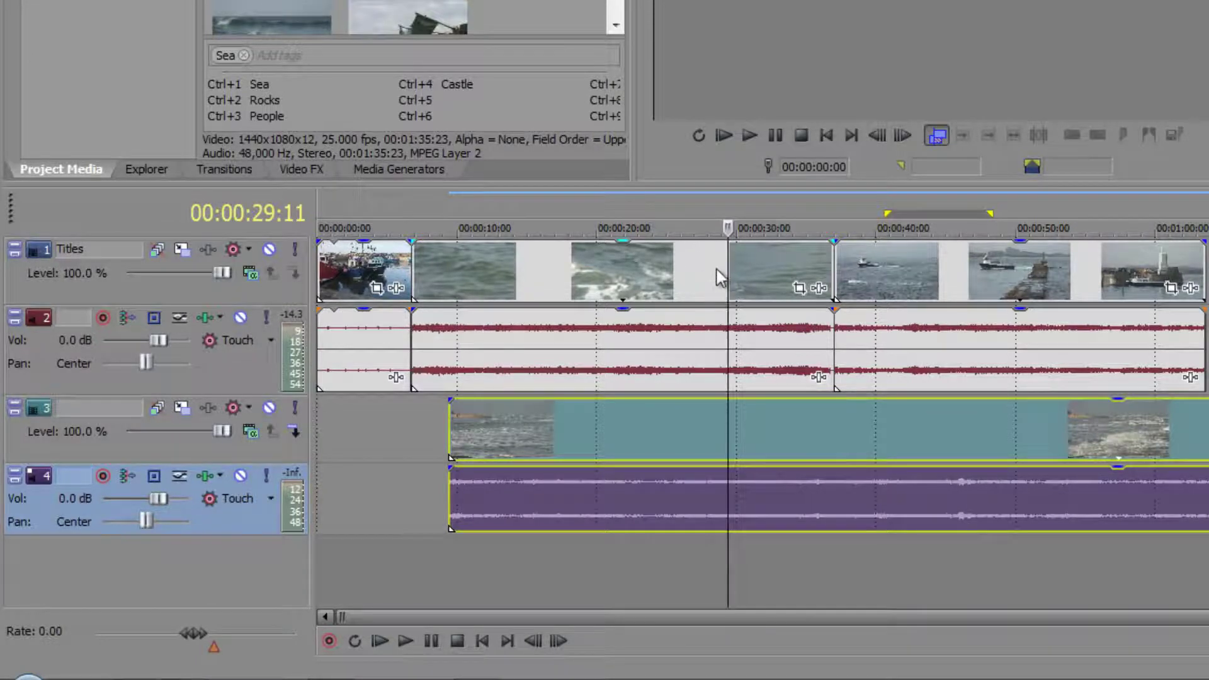
Try Multiply (Mask) compositing on the Titles track, then switch it to Source Alpha
click(249, 275)
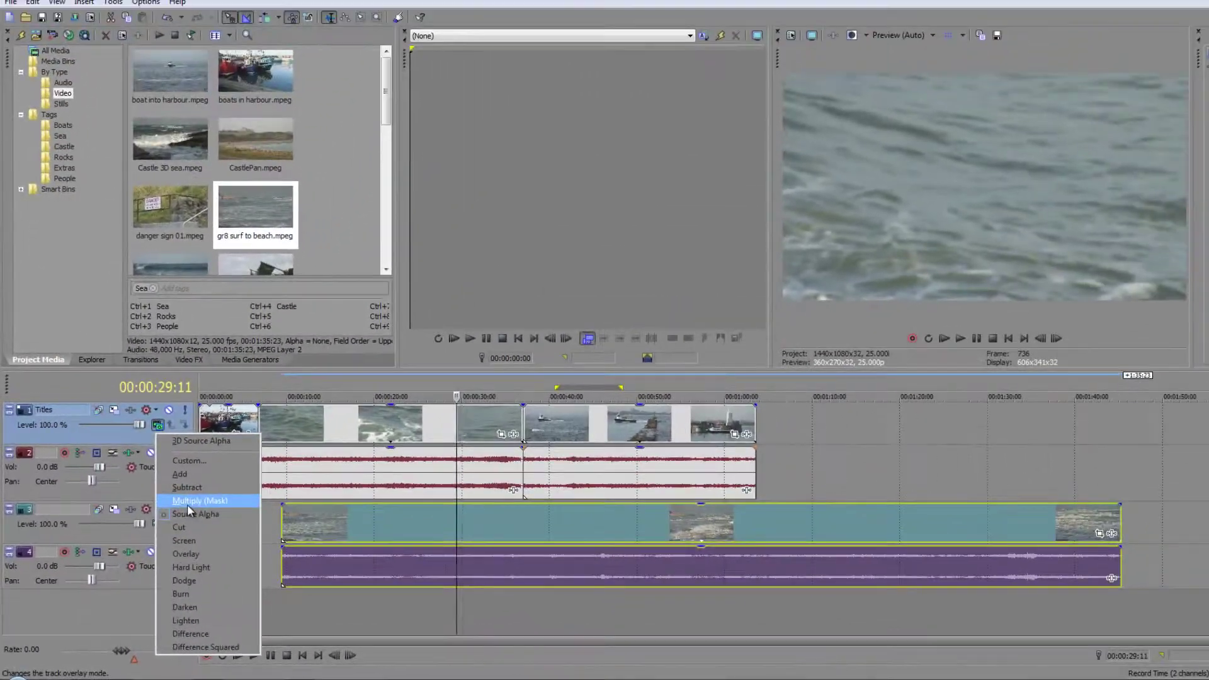
click(301, 399)
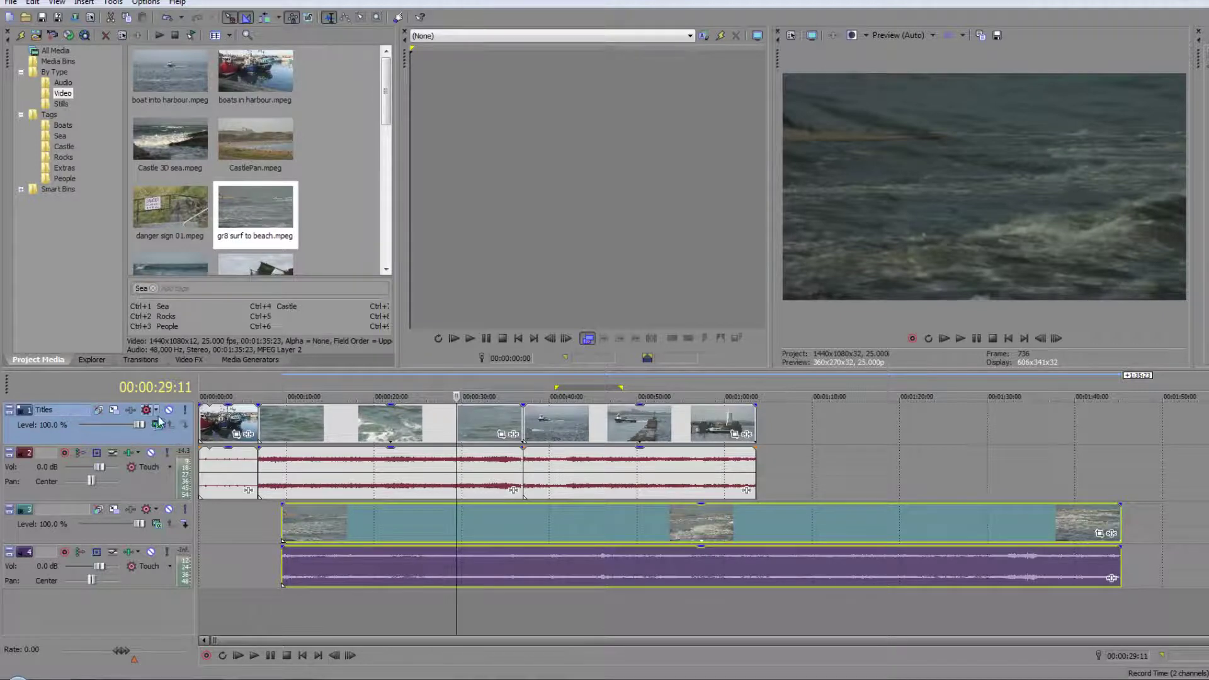
click(157, 429)
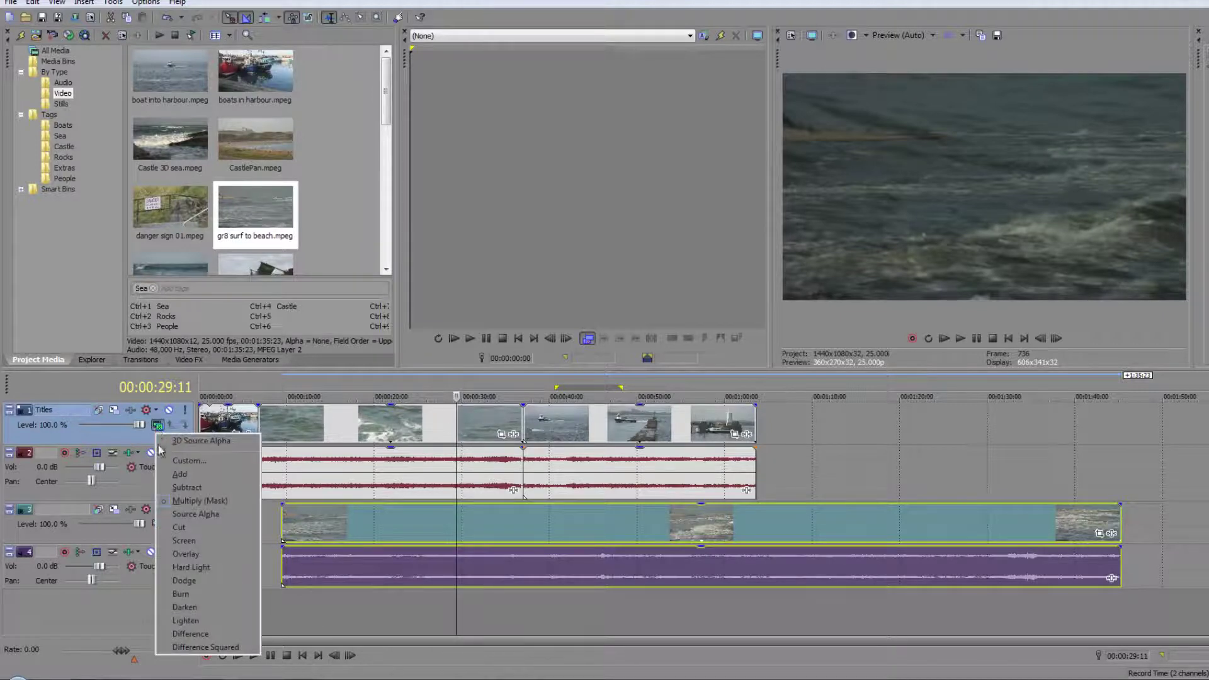
click(175, 513)
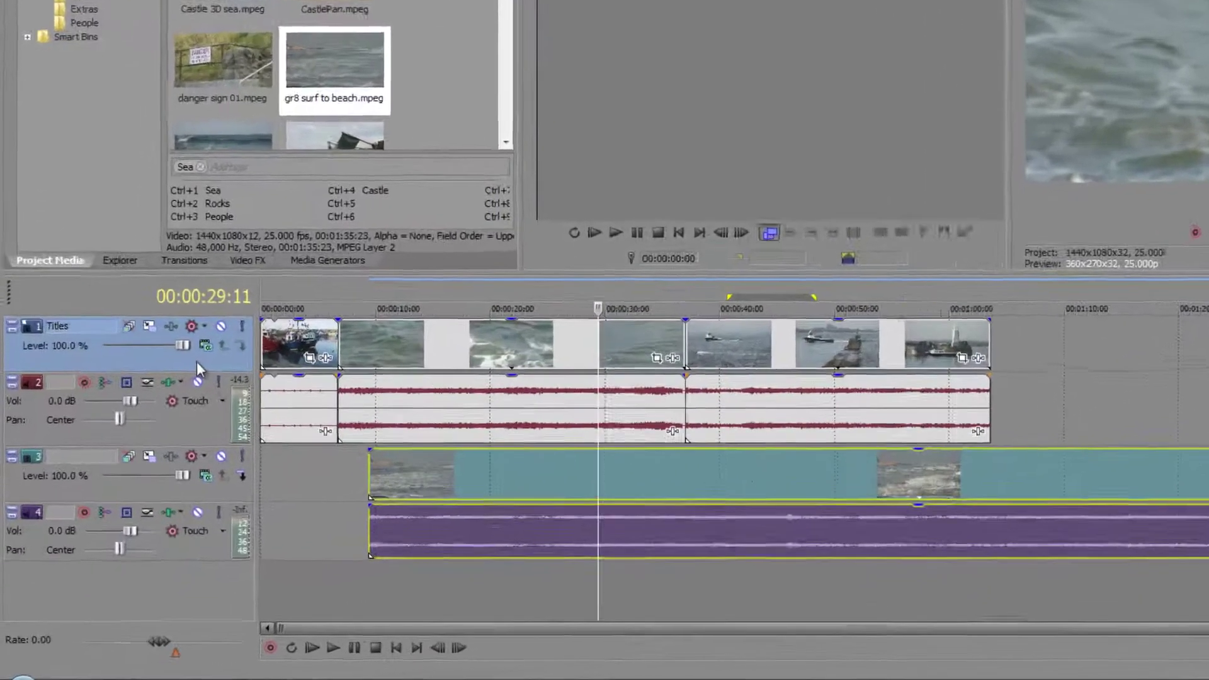
Browse the Titles track's context submenus and choose Expand Track Layers to form A and B layers
right_click(197, 363)
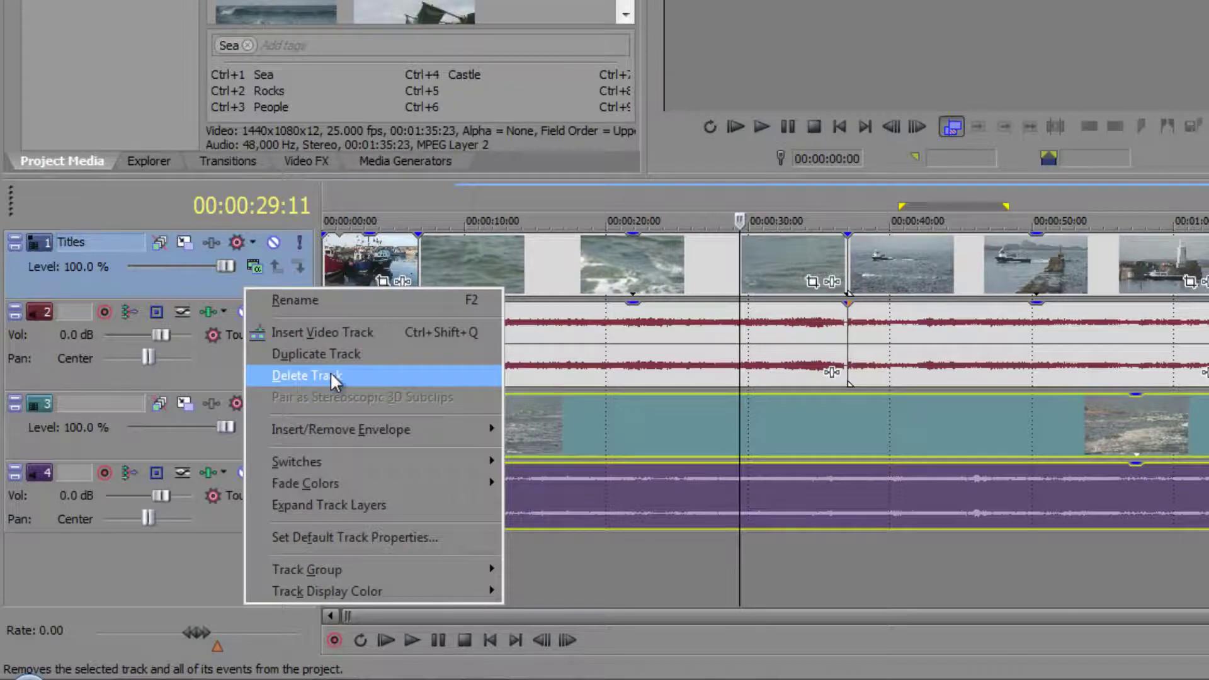
mouse_move(333, 432)
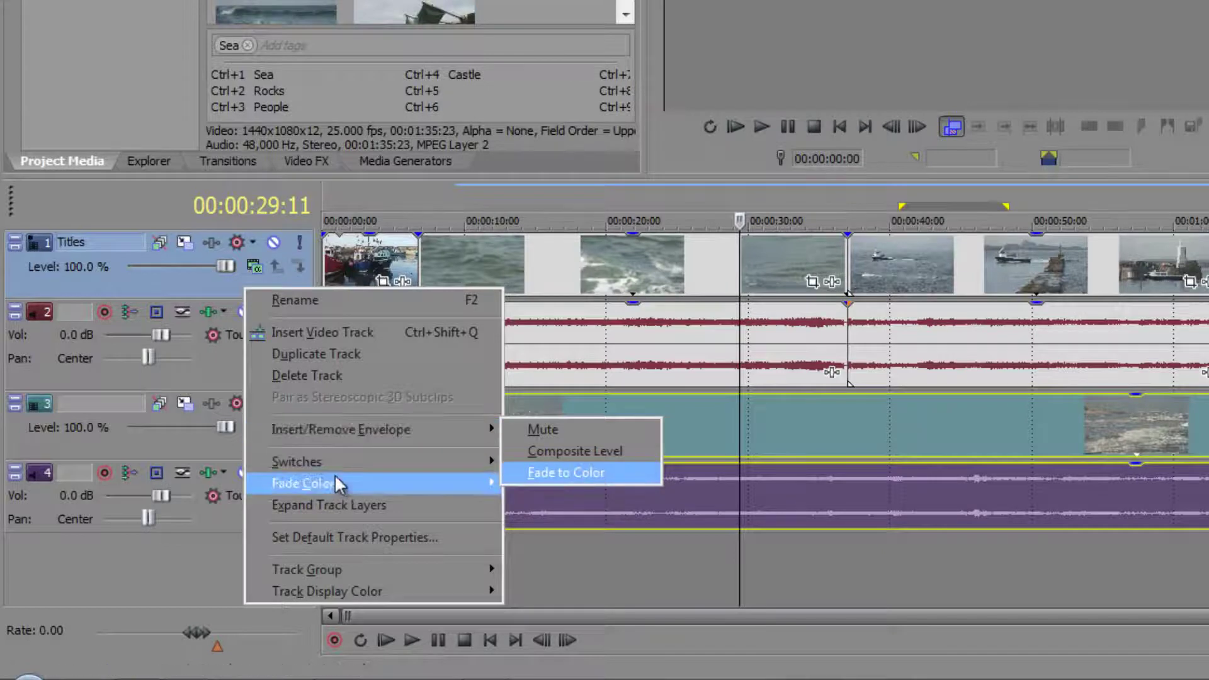
mouse_move(327, 493)
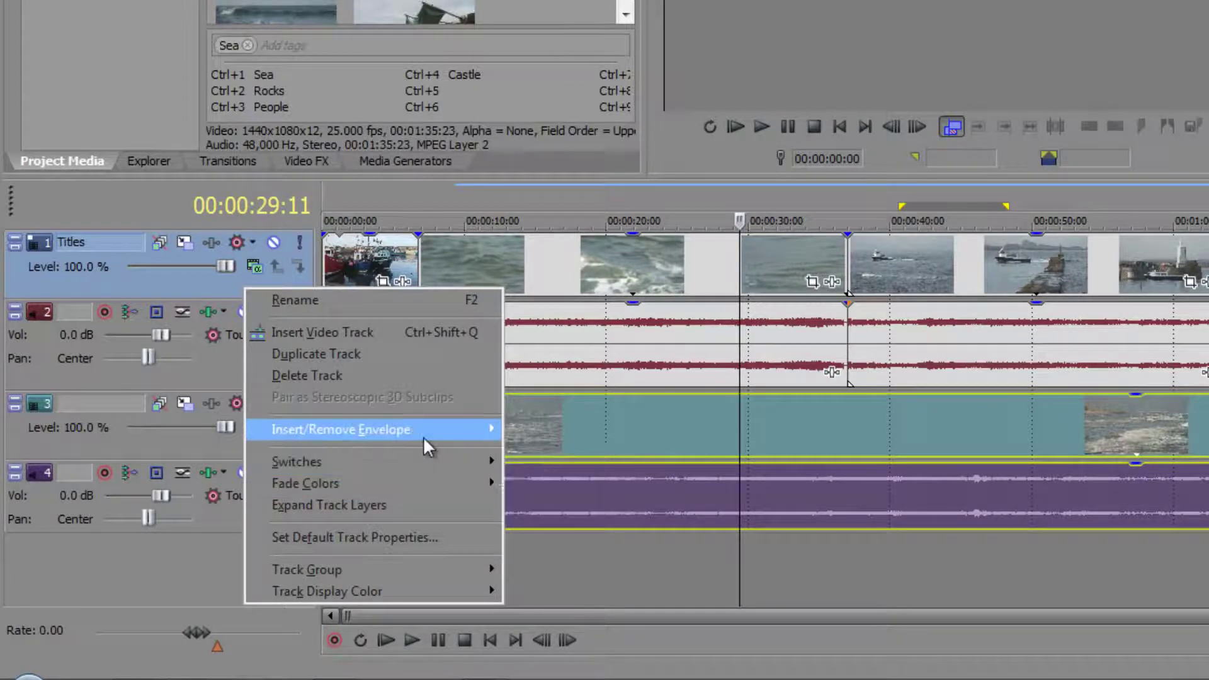
mouse_move(422, 462)
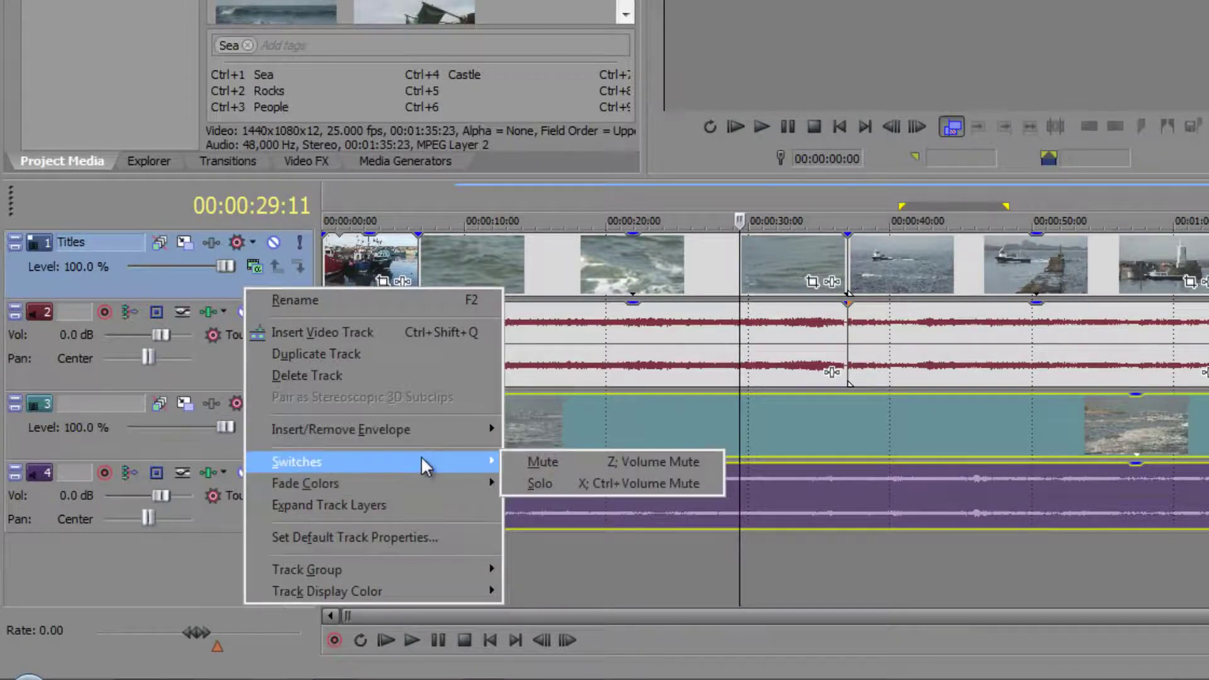
mouse_move(449, 478)
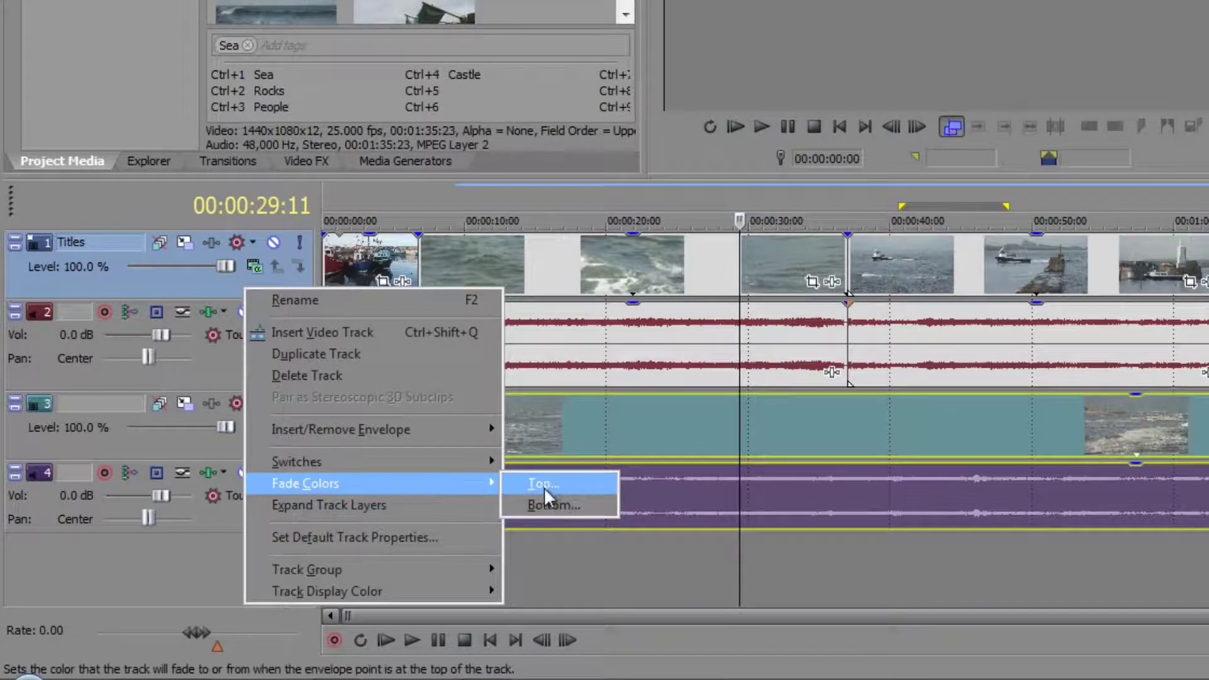
click(402, 504)
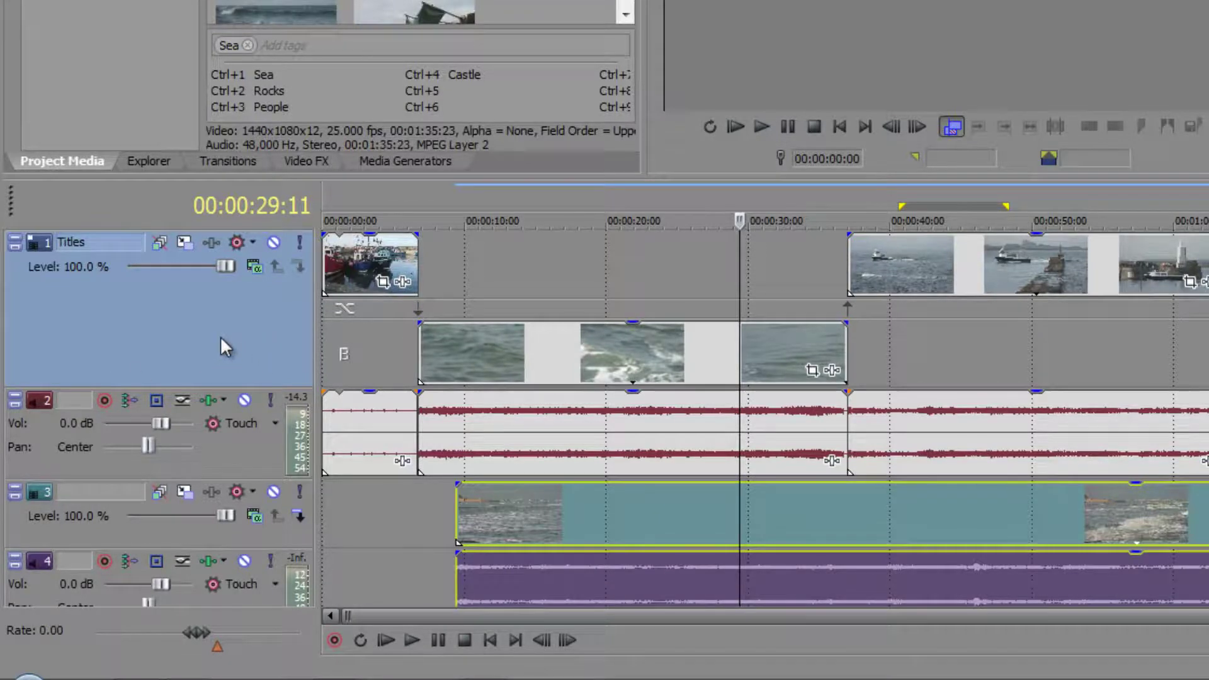
Untick Expand Track Layers on Titles, then save its settings with Set Default Track Properties
right_click(222, 345)
click(269, 558)
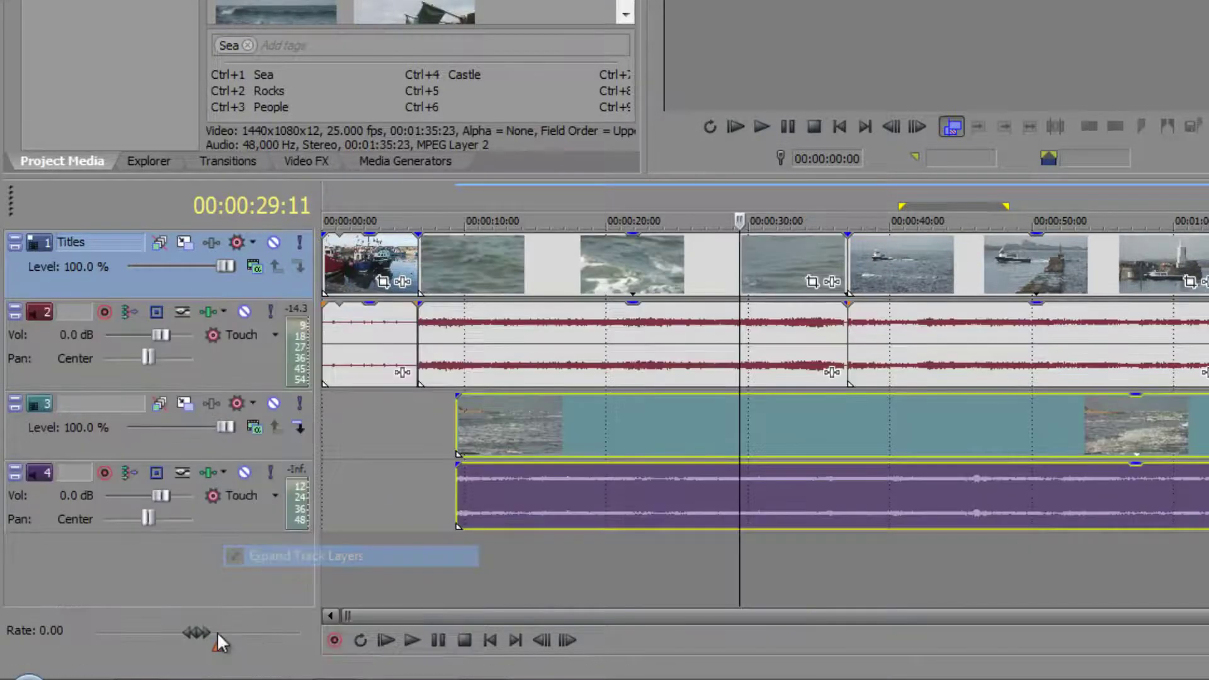
right_click(209, 288)
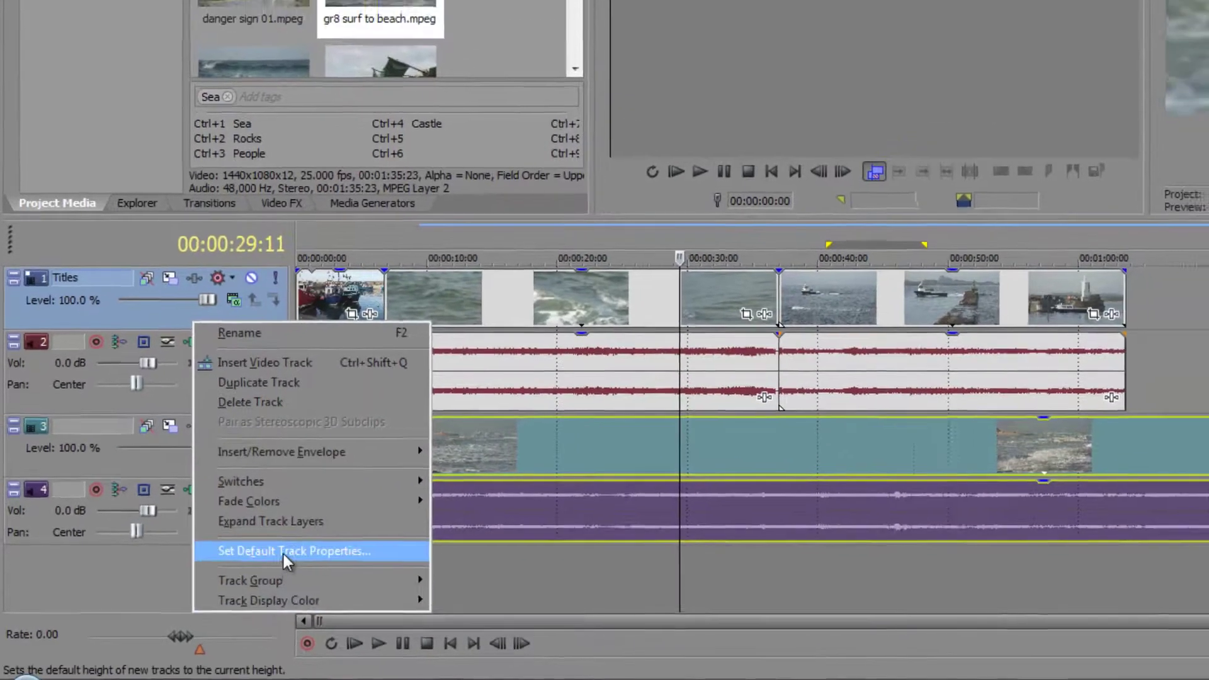
click(296, 540)
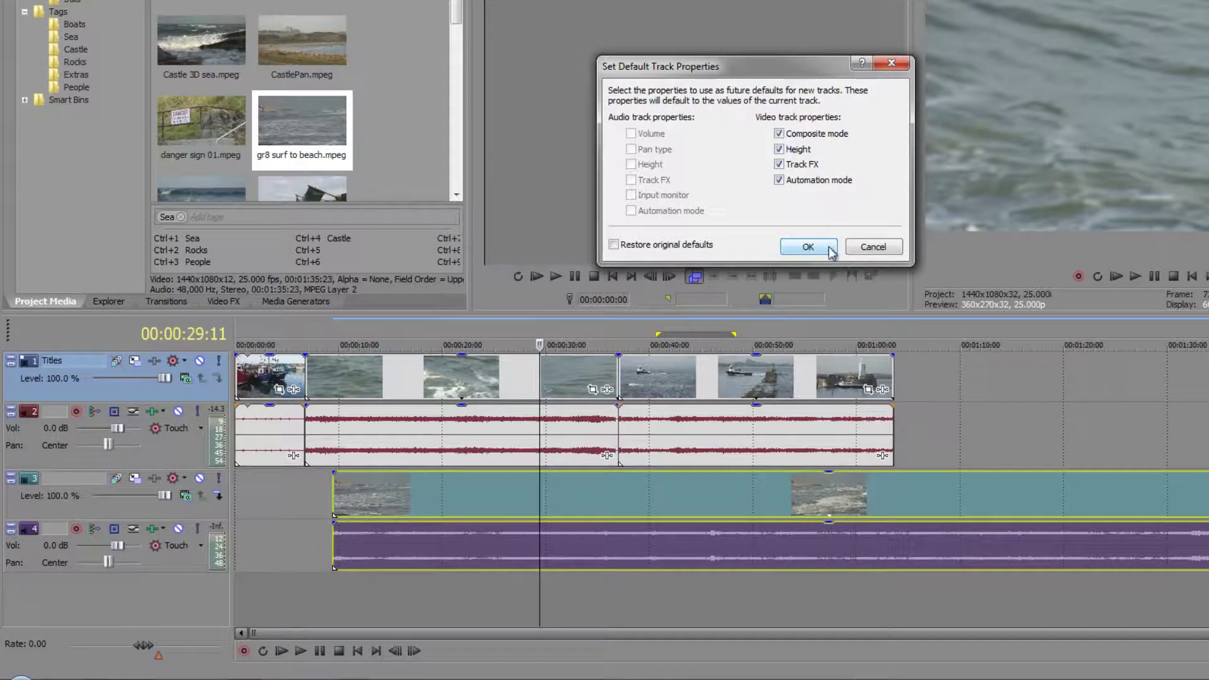
click(808, 247)
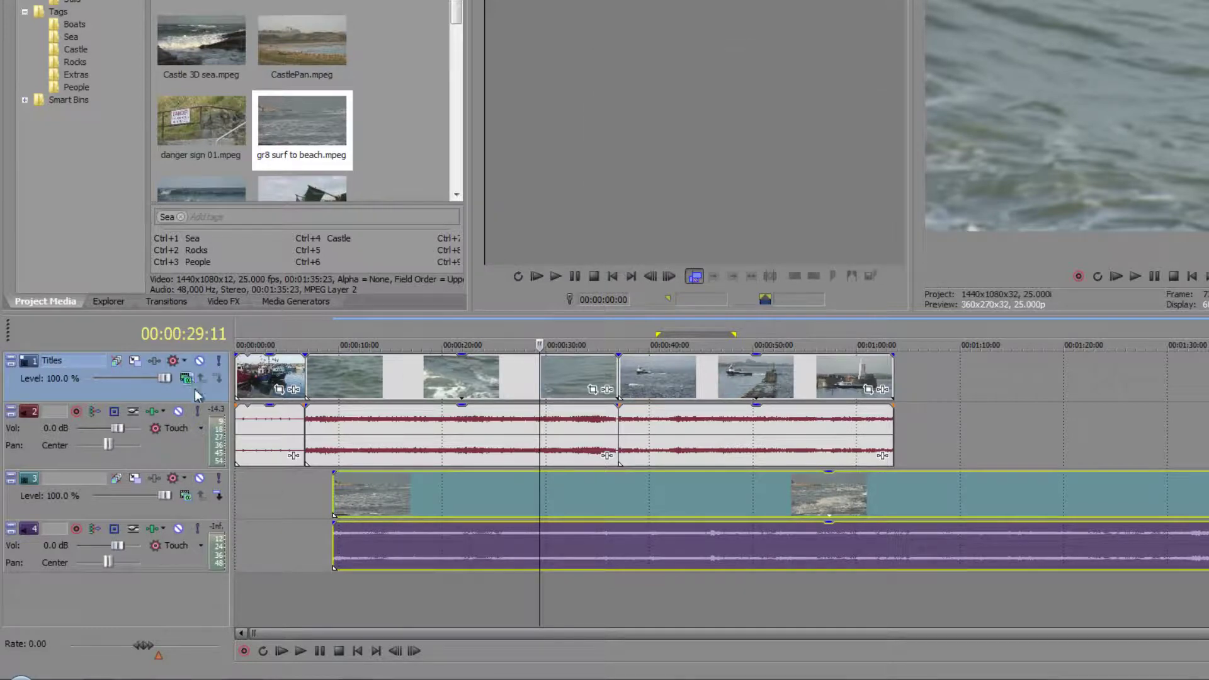
Set the Titles track display colour to another swatch, then to blue
right_click(197, 398)
mouse_move(237, 624)
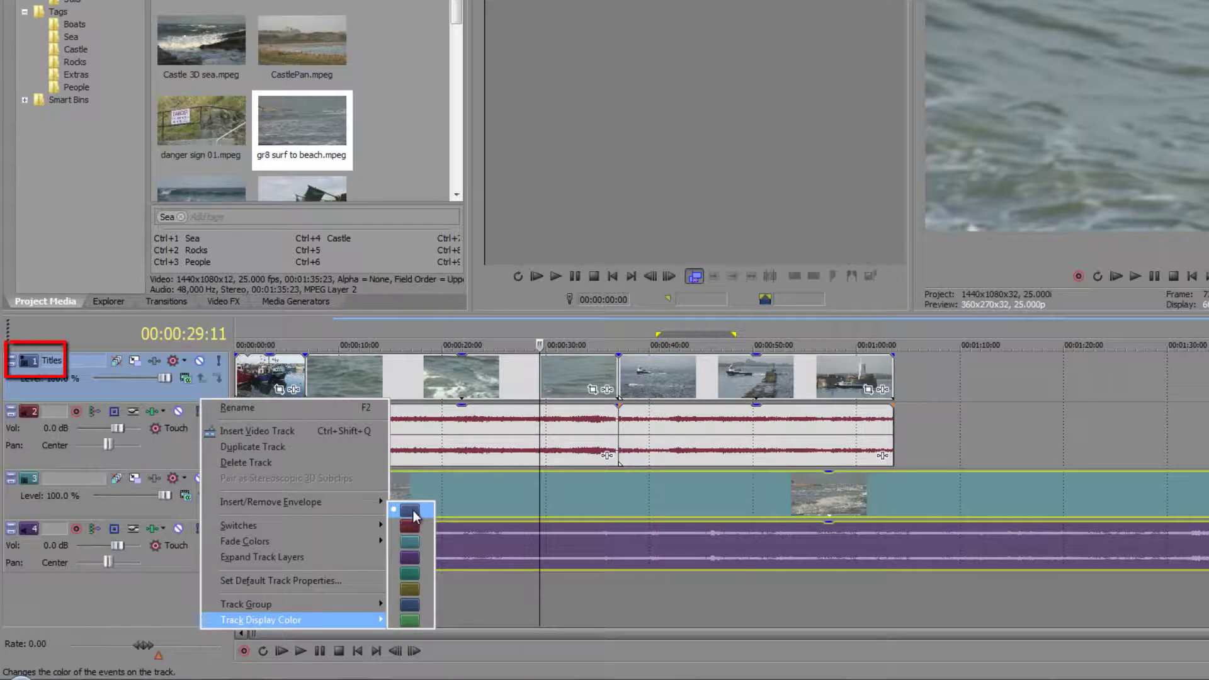
click(414, 573)
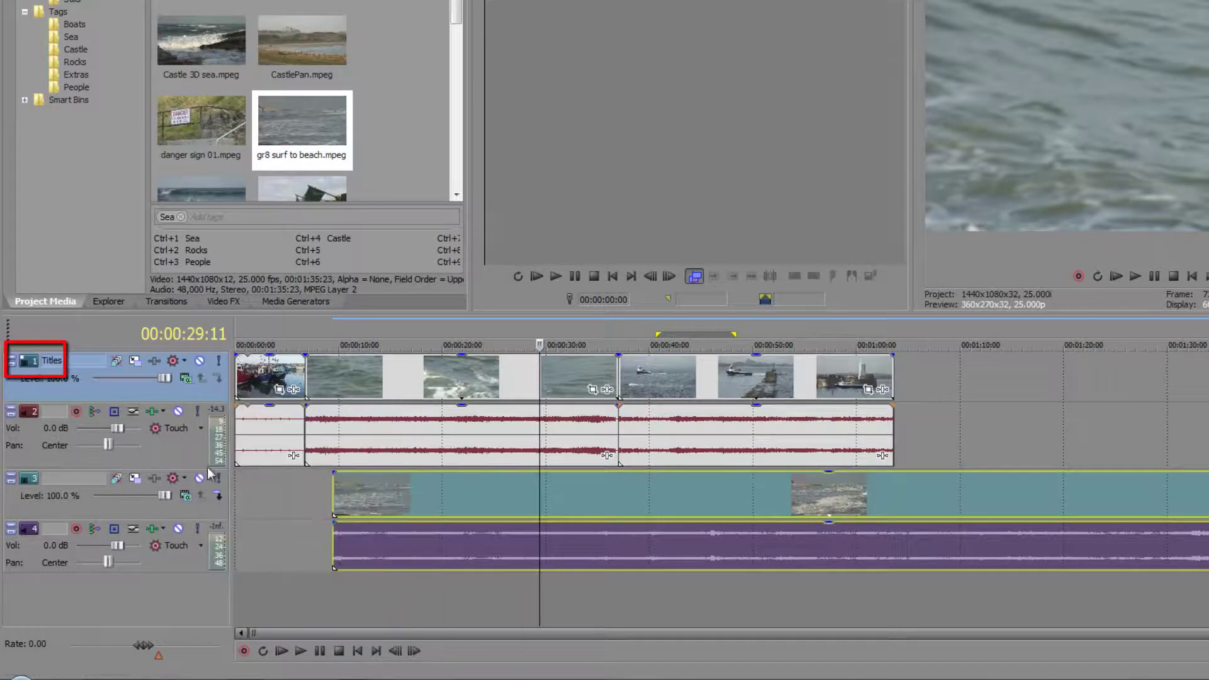
right_click(198, 396)
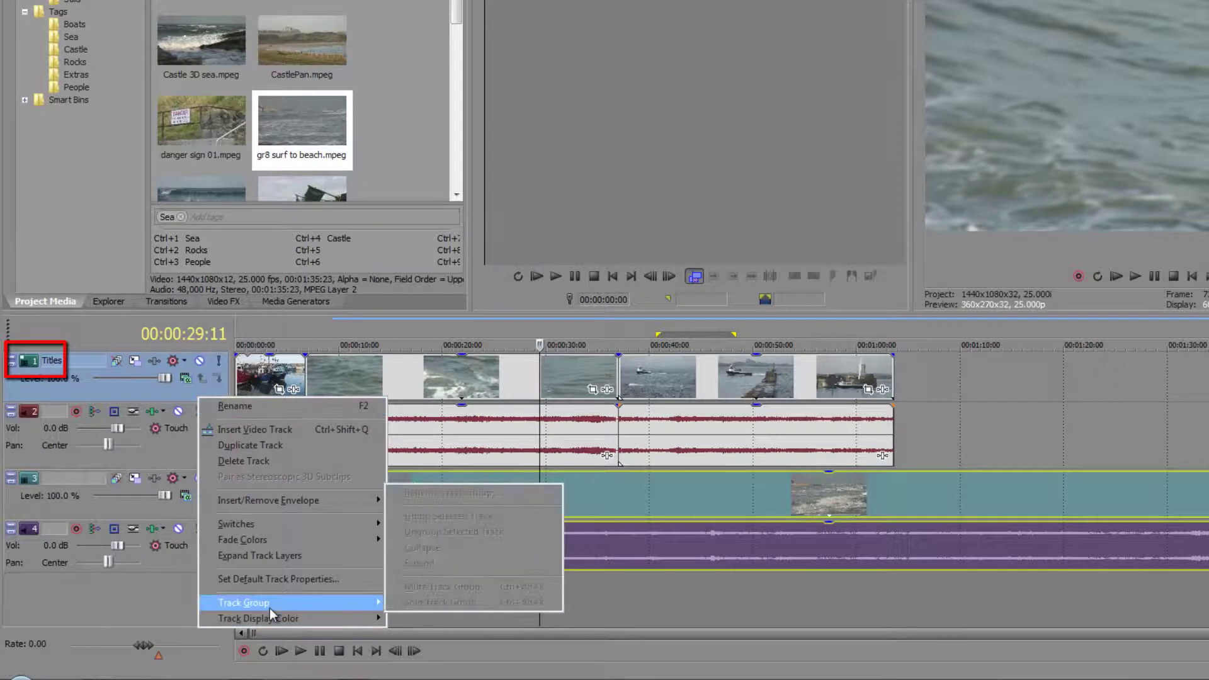
mouse_move(271, 618)
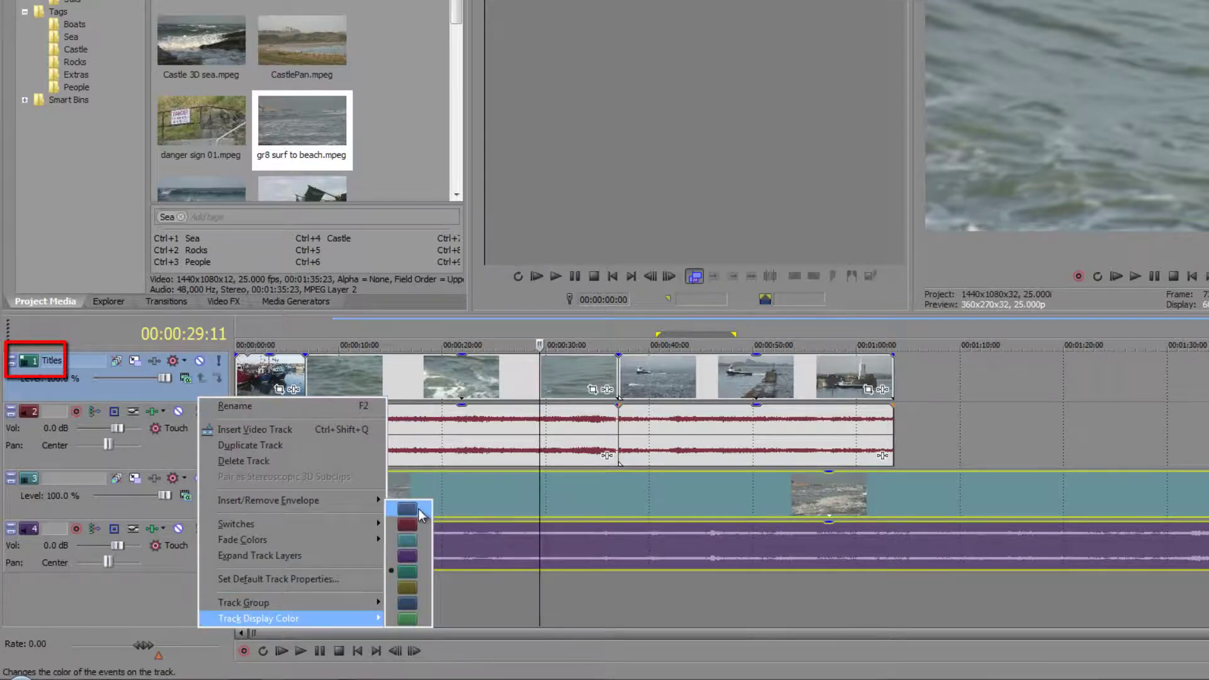
click(422, 510)
Select the sea clips, recolour the Titles track teal, then return it to blue
click(397, 397)
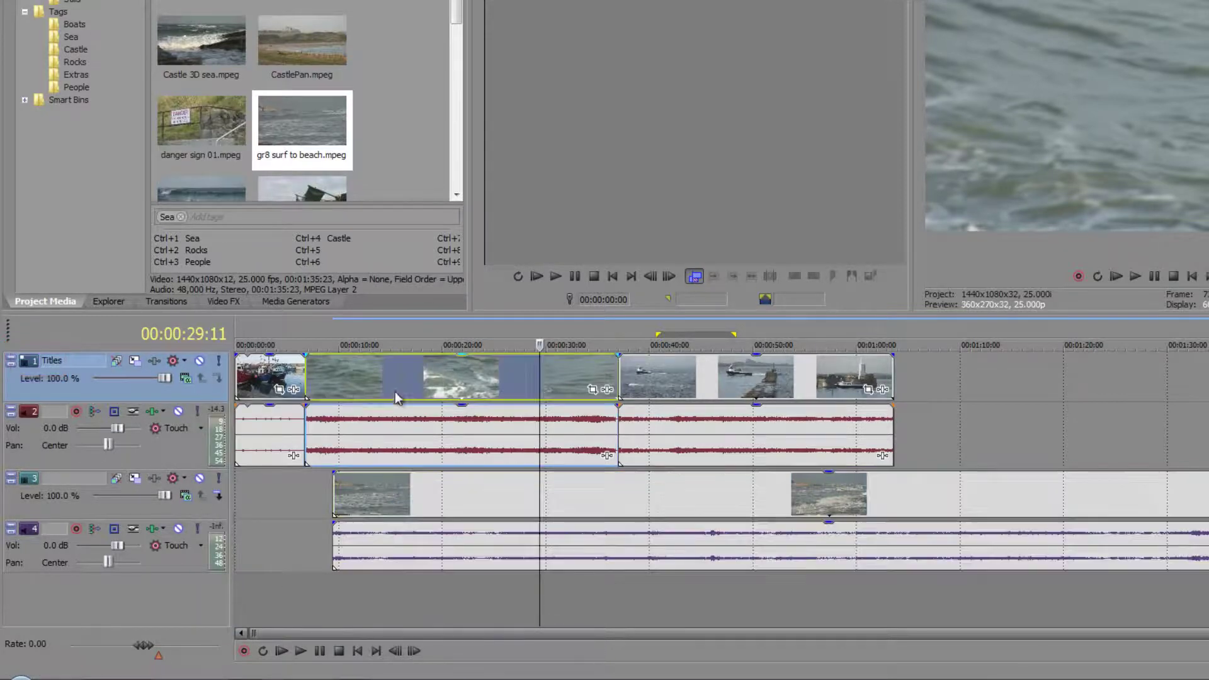
right_click(199, 394)
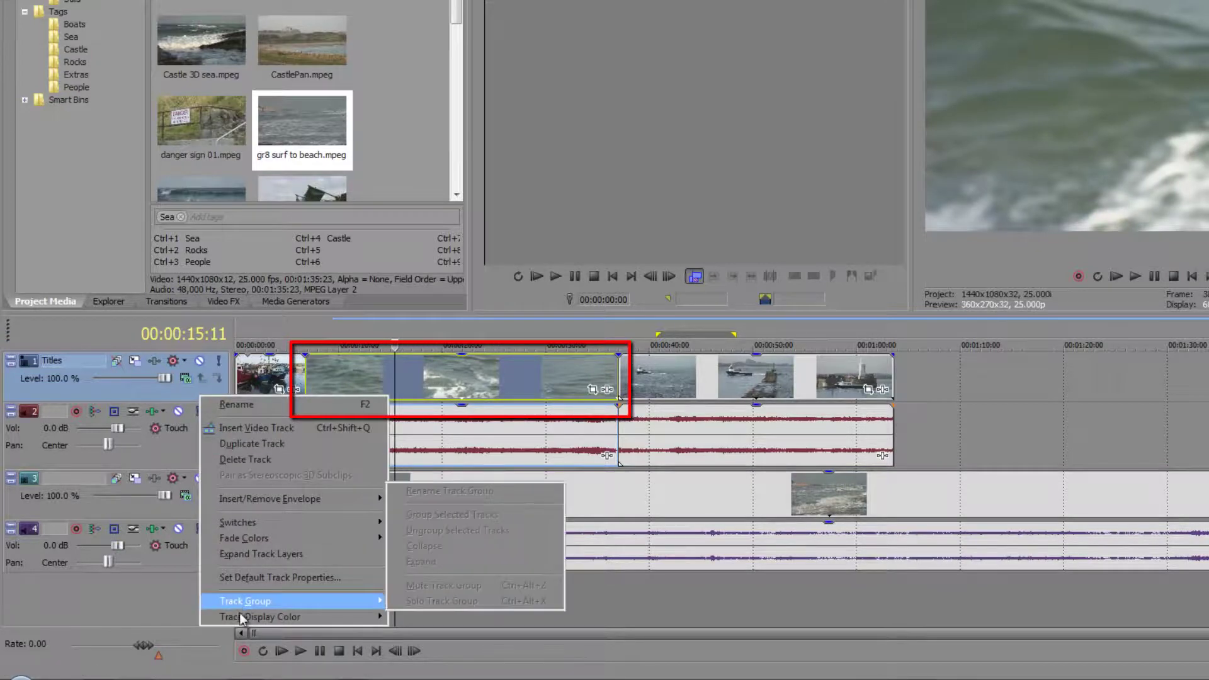
mouse_move(252, 618)
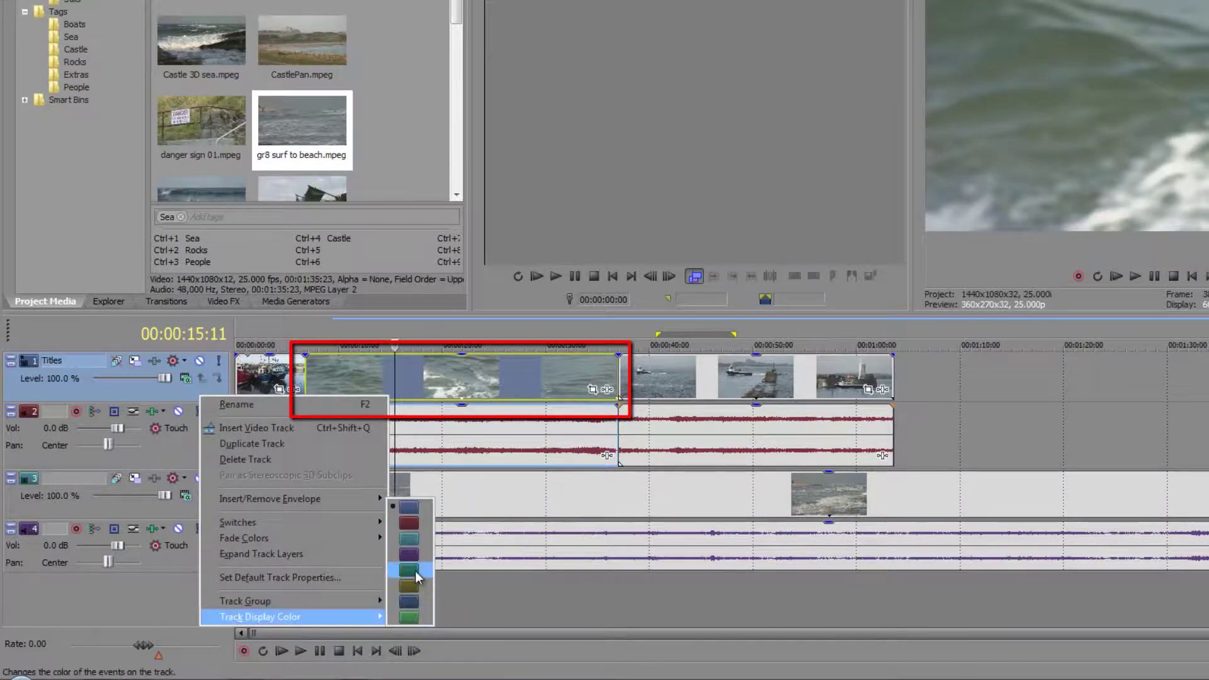
click(415, 571)
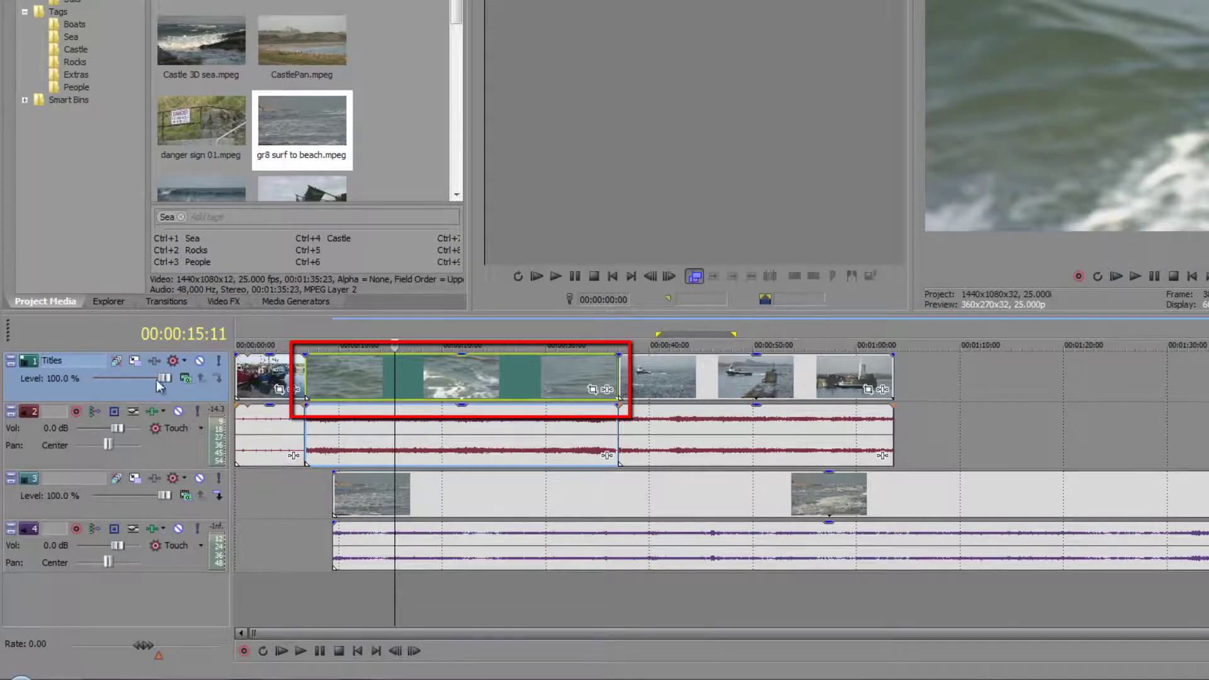
right_click(190, 392)
mouse_move(229, 613)
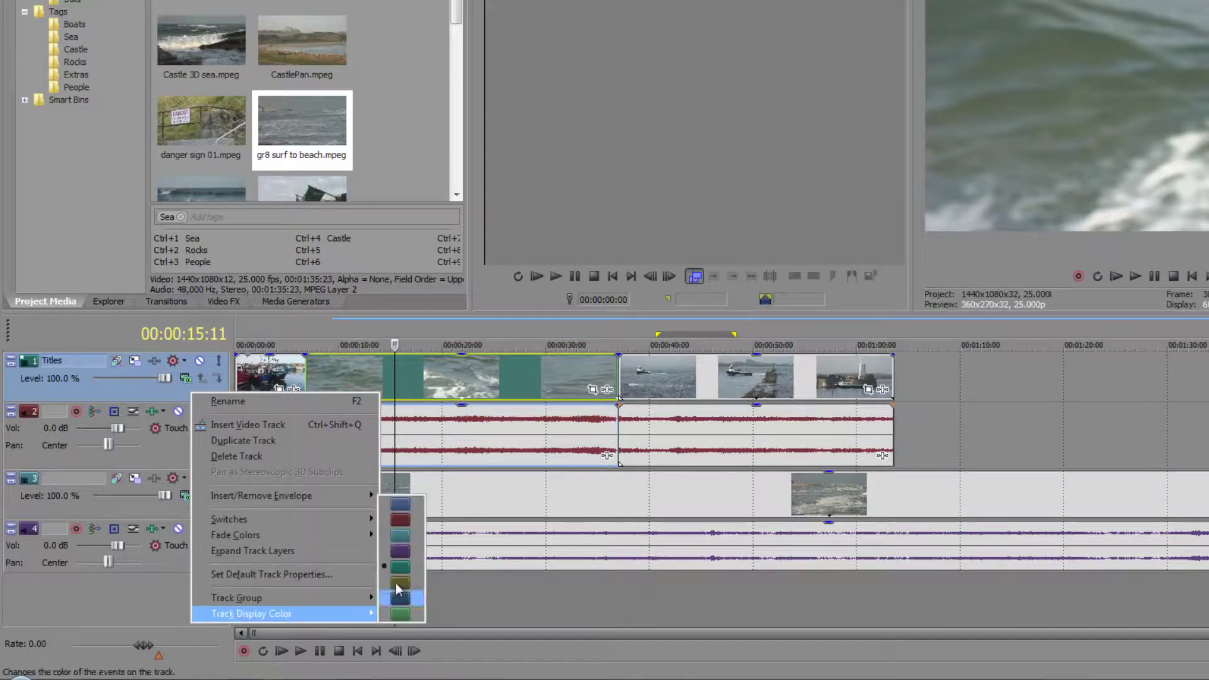
click(401, 506)
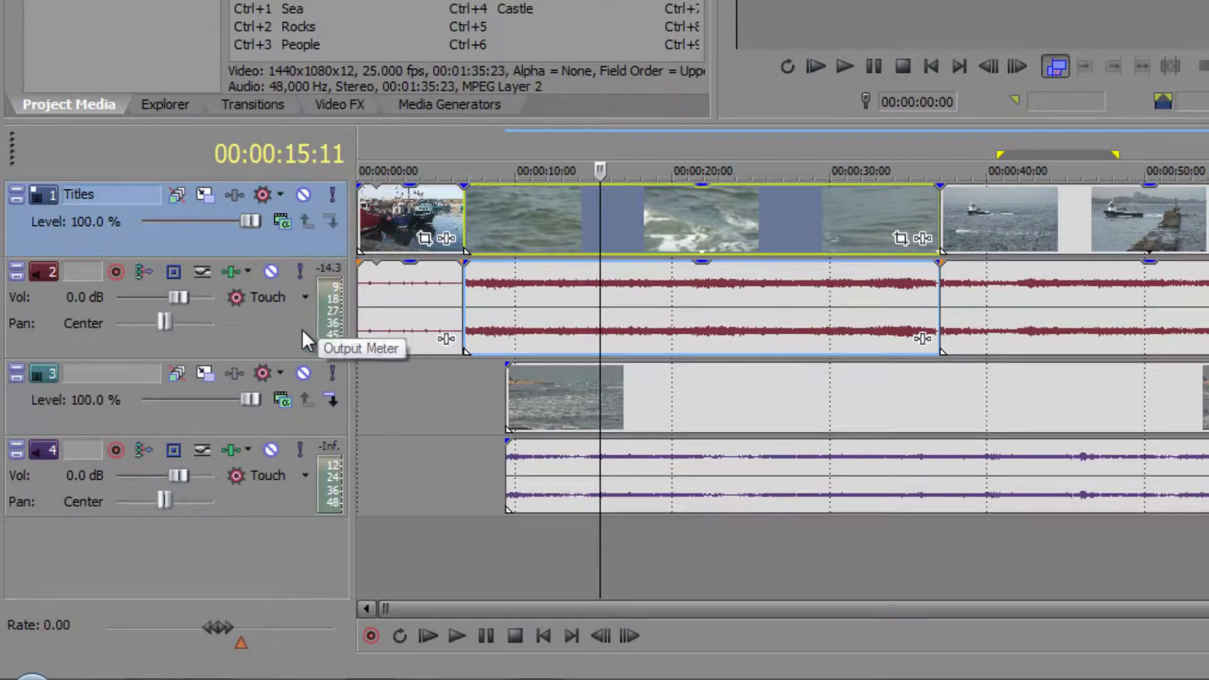
right_click(285, 327)
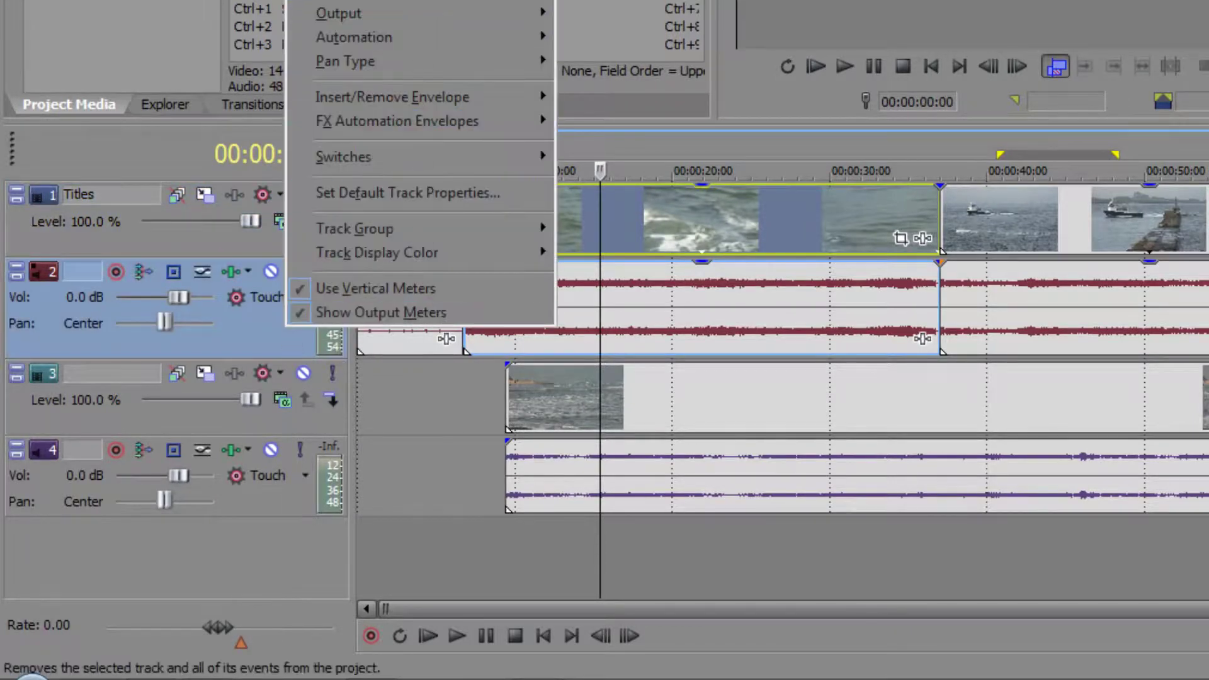
click(403, 296)
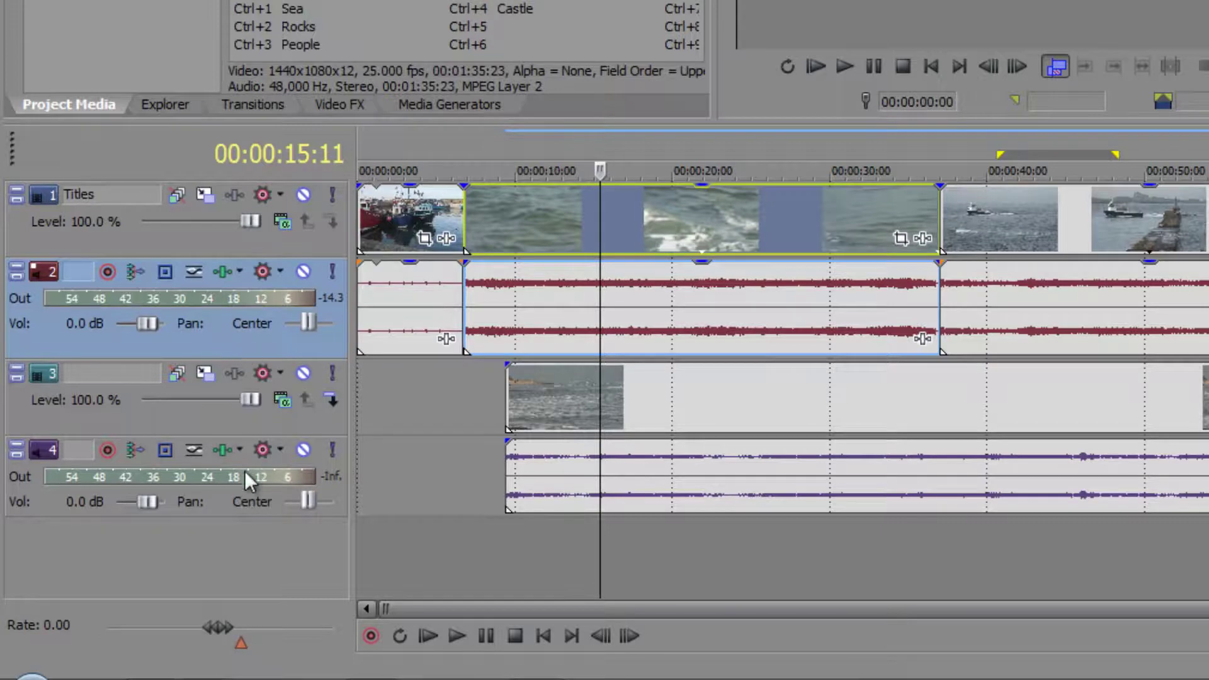
right_click(277, 339)
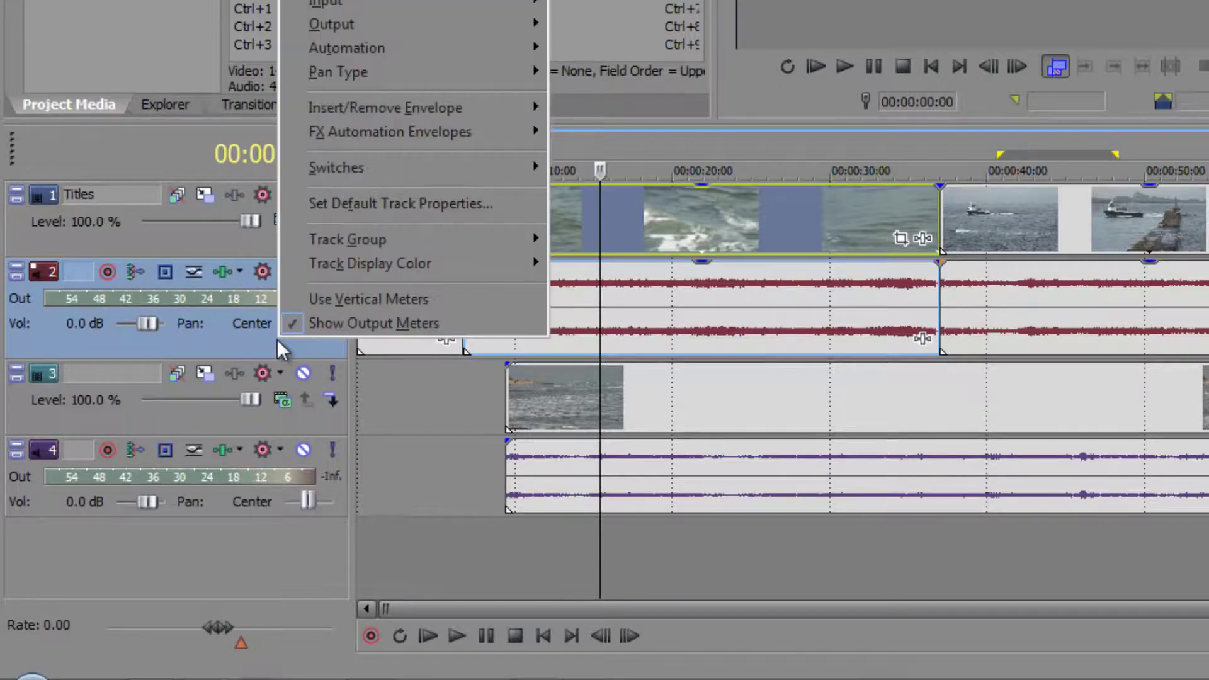
click(363, 302)
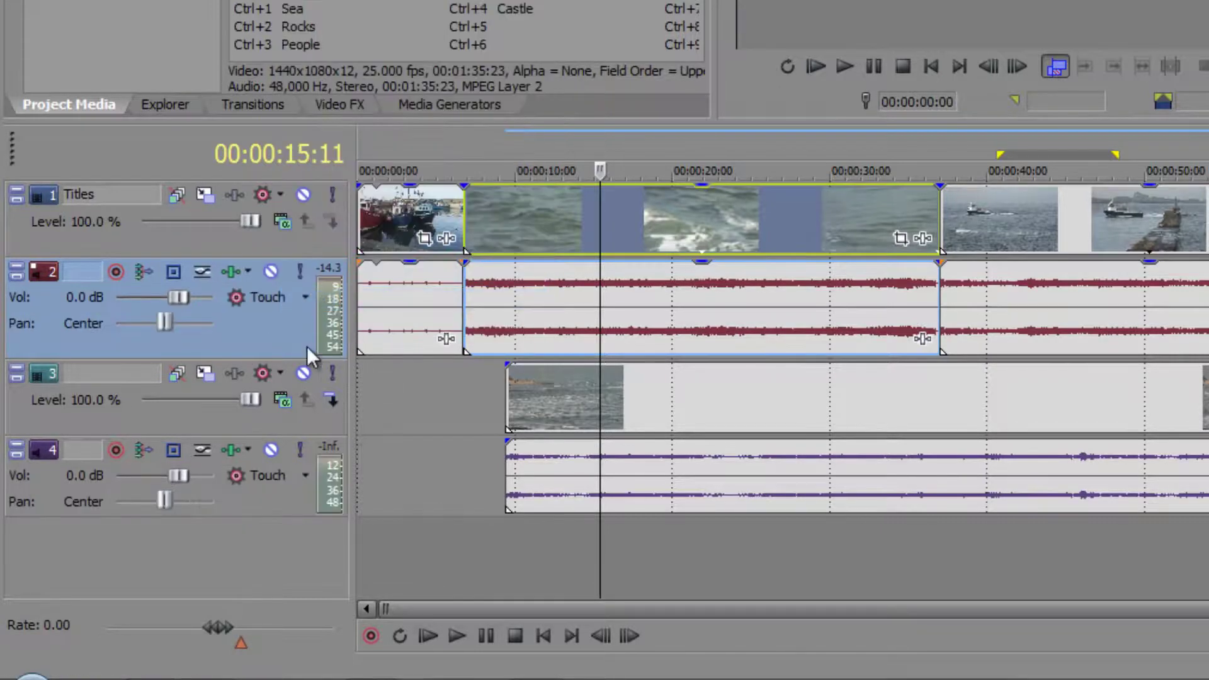
right_click(269, 335)
click(363, 318)
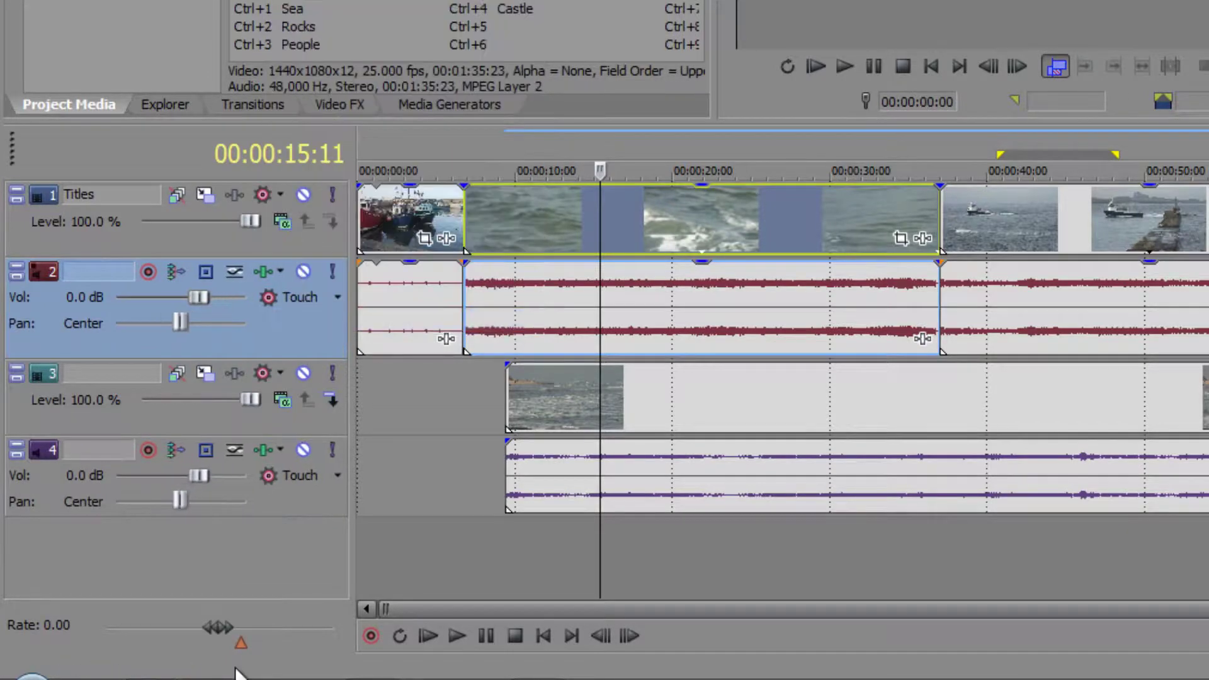
right_click(289, 322)
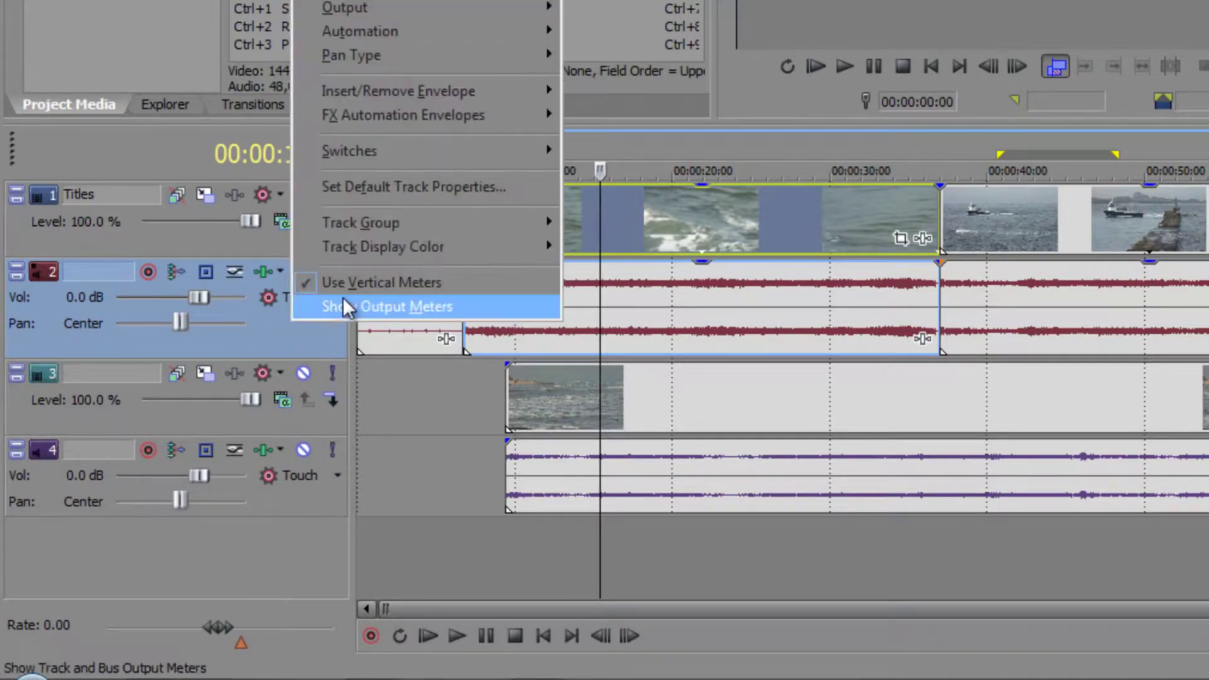
click(344, 300)
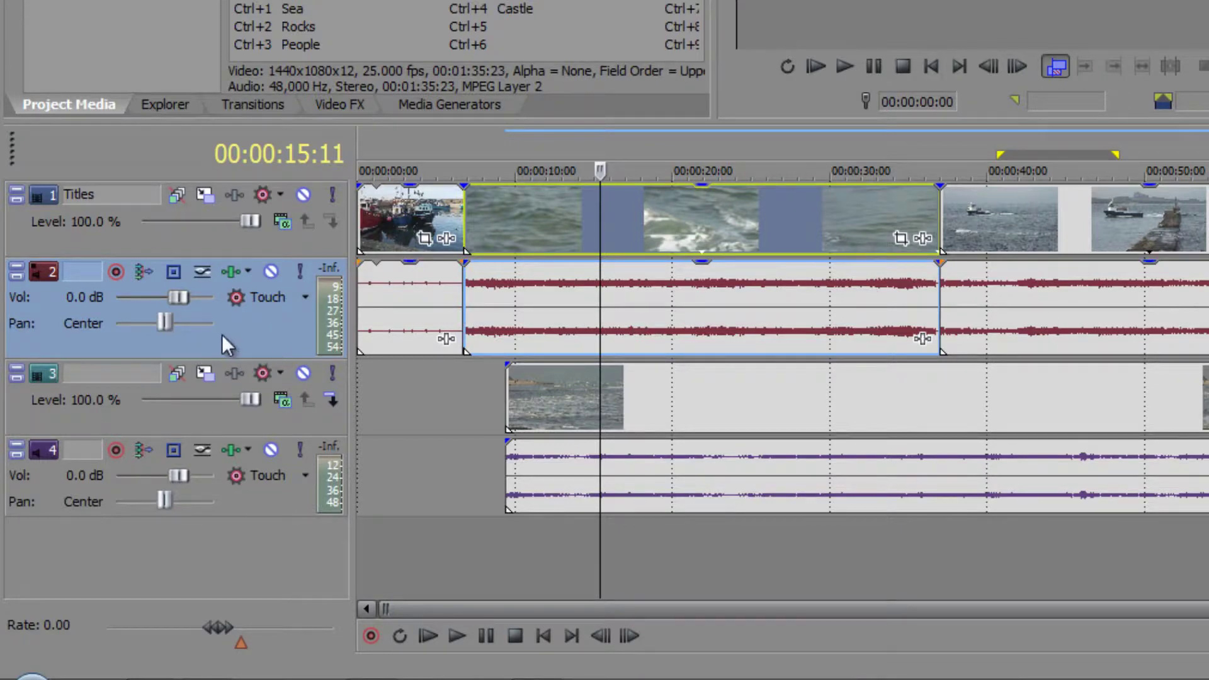
Select the audio event on track 2 beneath the sea footage clips
click(711, 305)
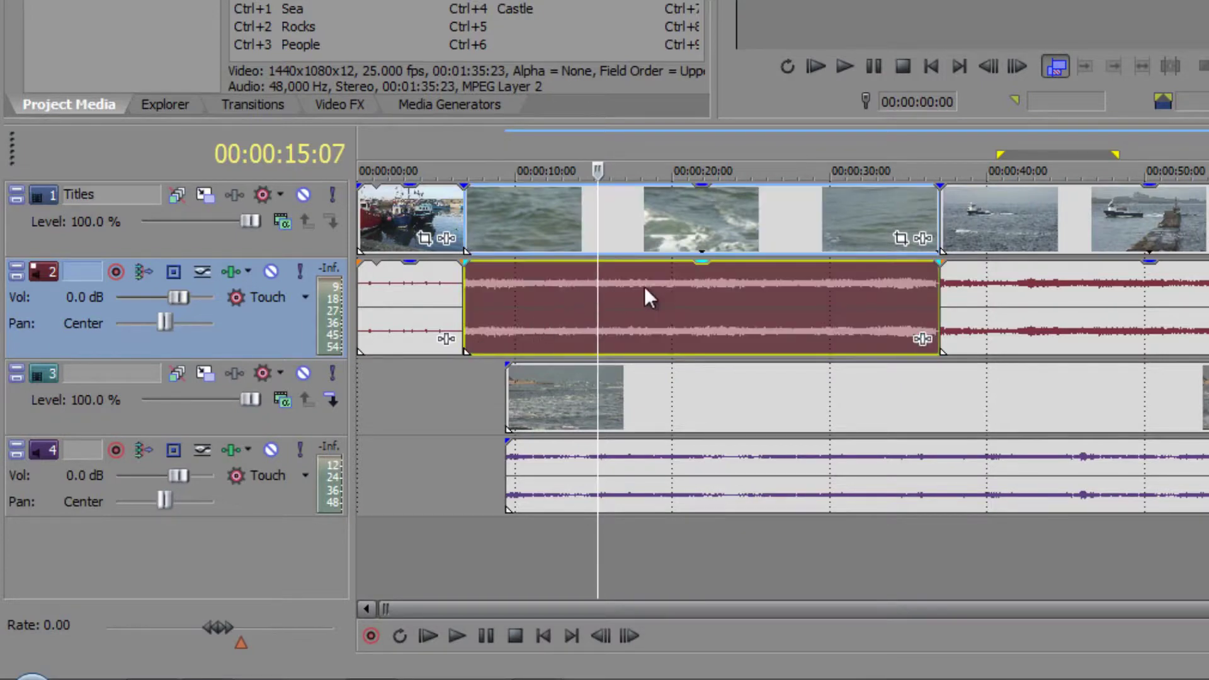